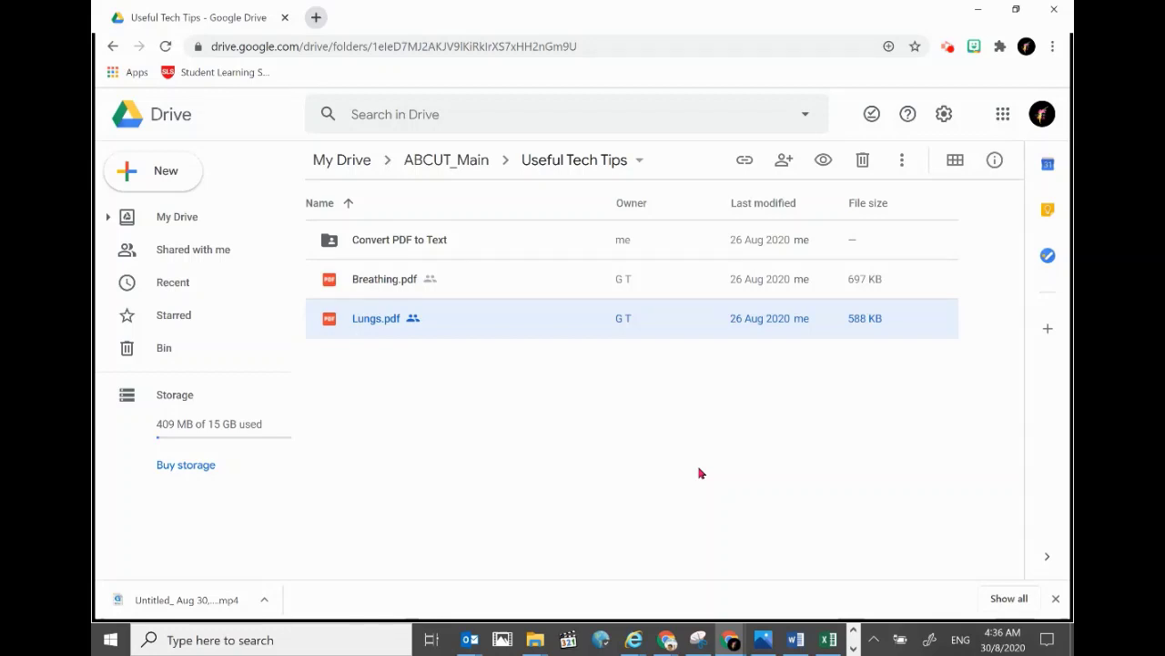
Preview Lungs.pdf in Drive, scroll down to its diaphragm diagrams, then return to Word
double_click(397, 327)
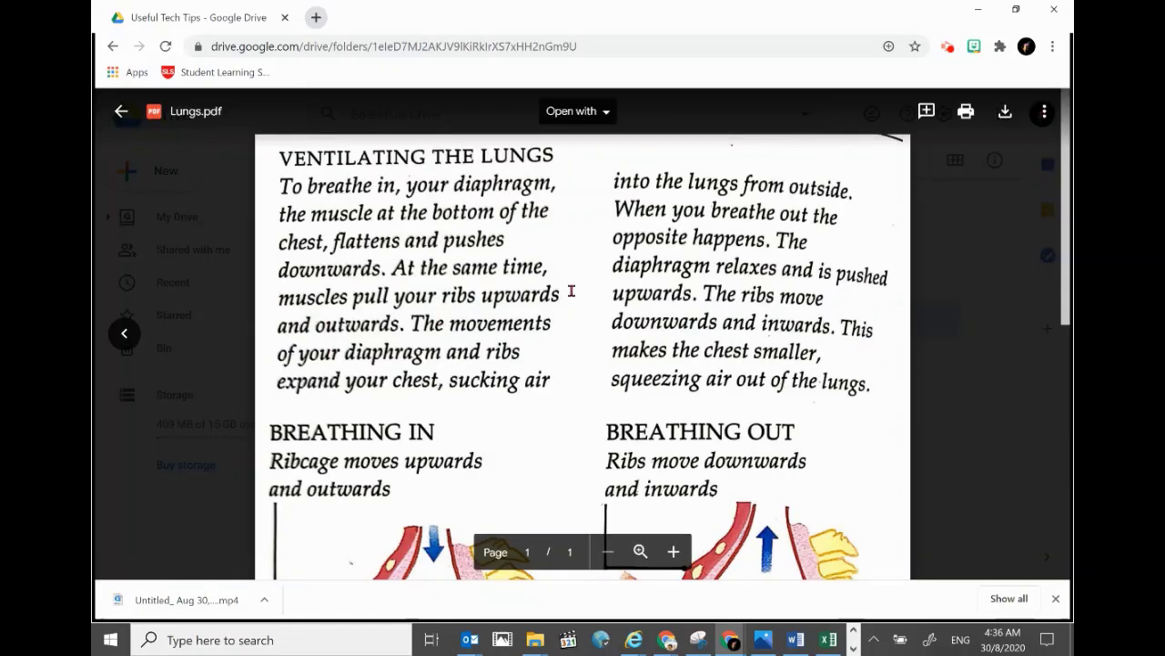
scroll(572, 290, down, 5)
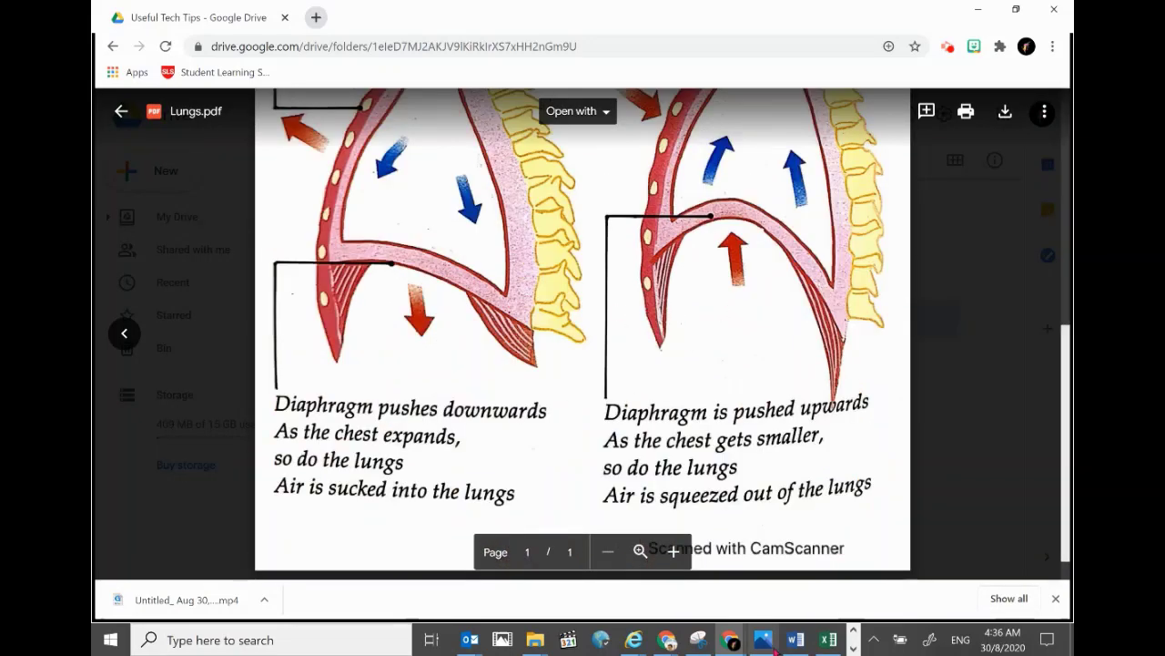
click(794, 640)
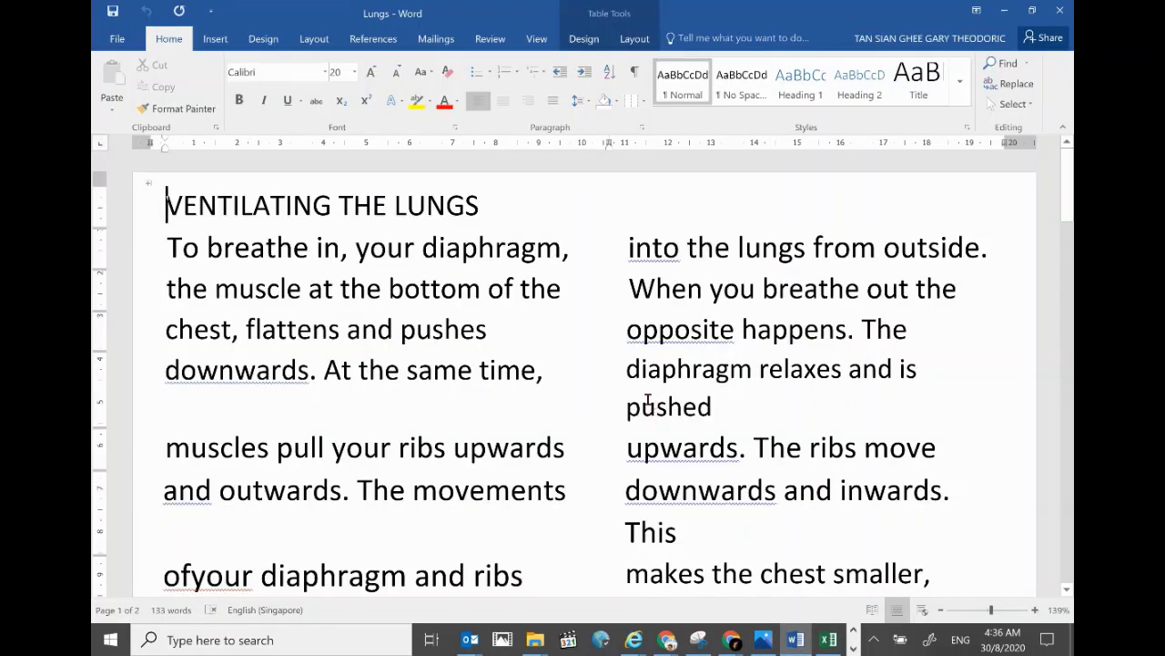
scroll(648, 400, down, 10)
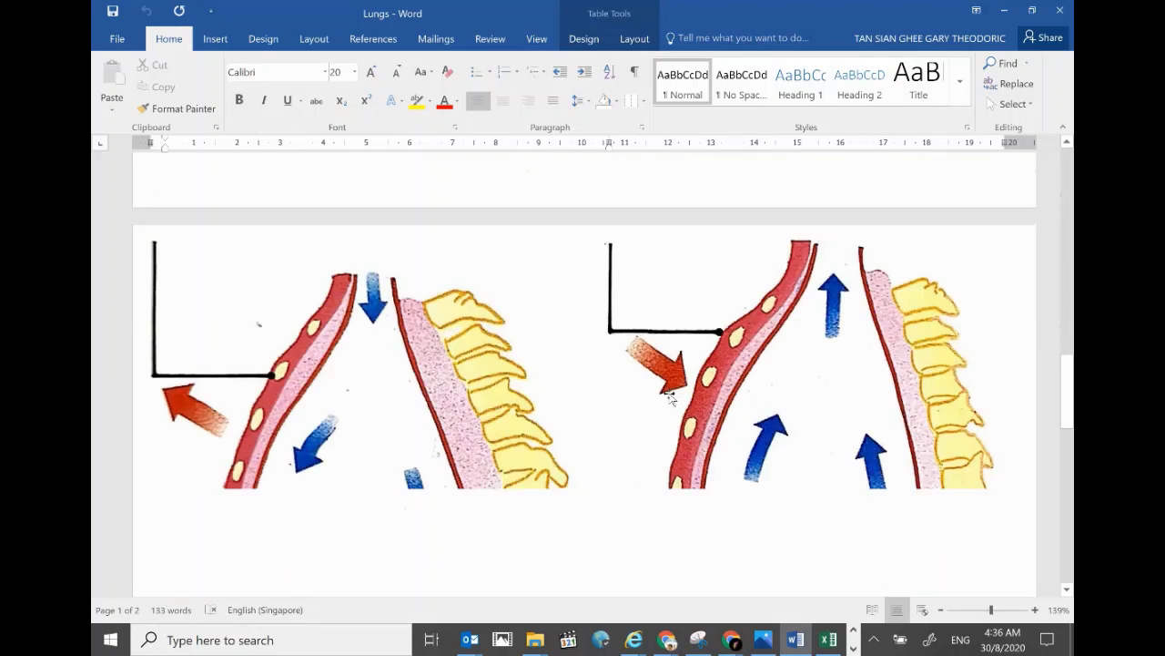
scroll(692, 383, down, 3)
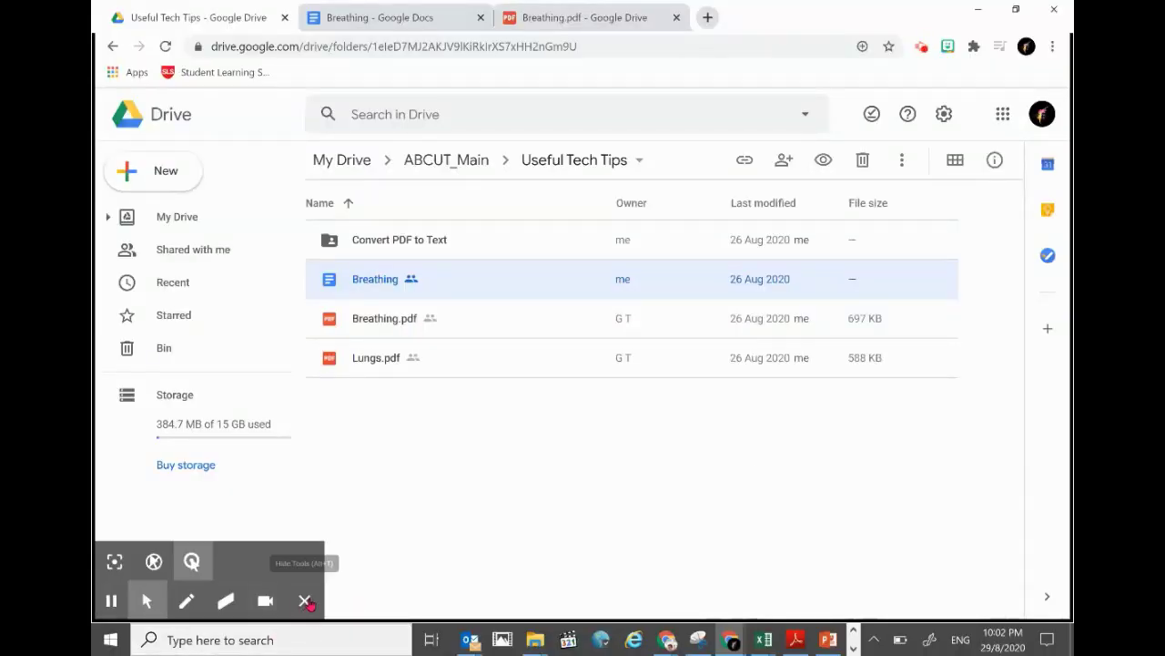
Select Breathing.pdf and show its preview scrolled to the Breathing title and opening paragraph
click(304, 600)
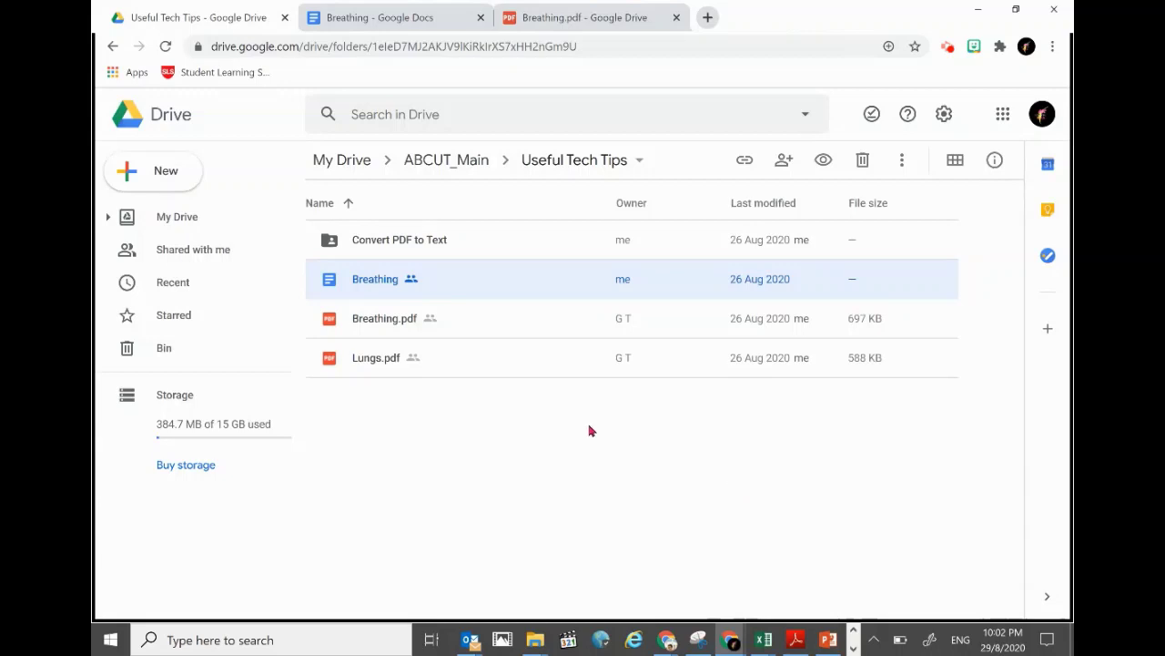
click(386, 321)
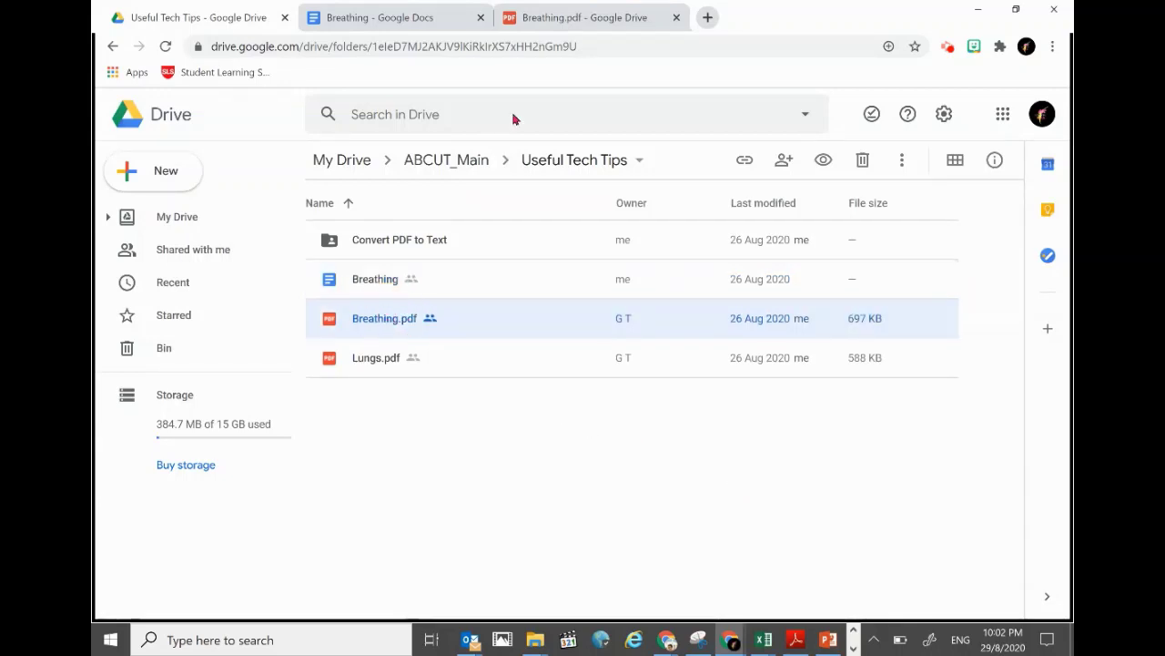
click(569, 18)
scroll(622, 379, up, 6)
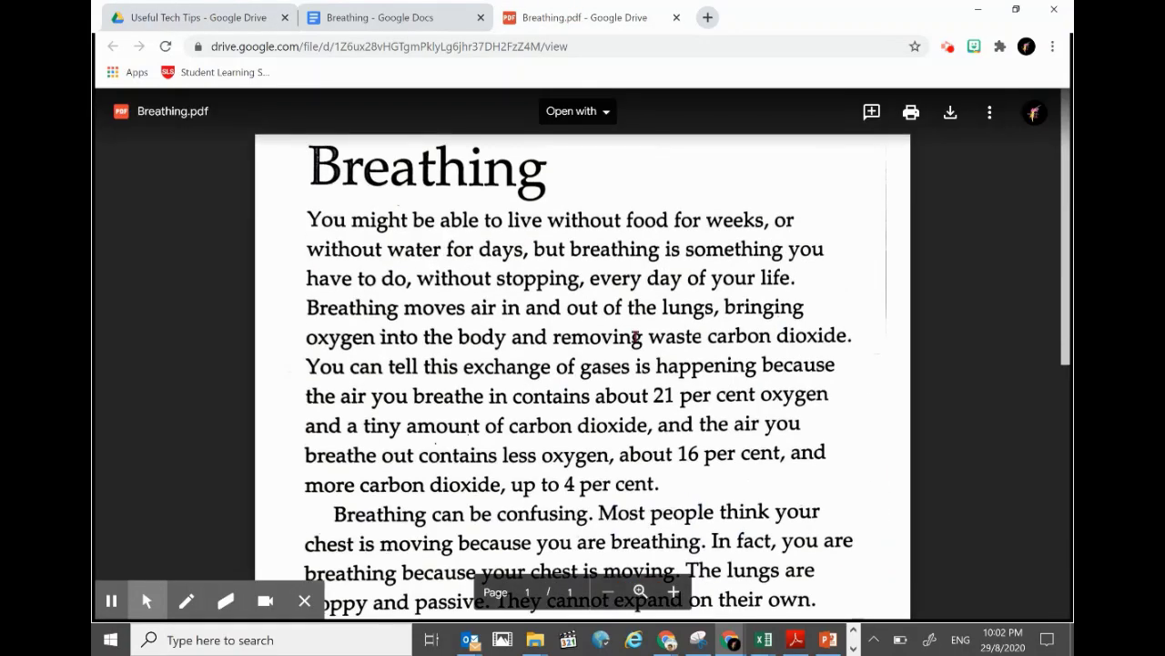
click(388, 16)
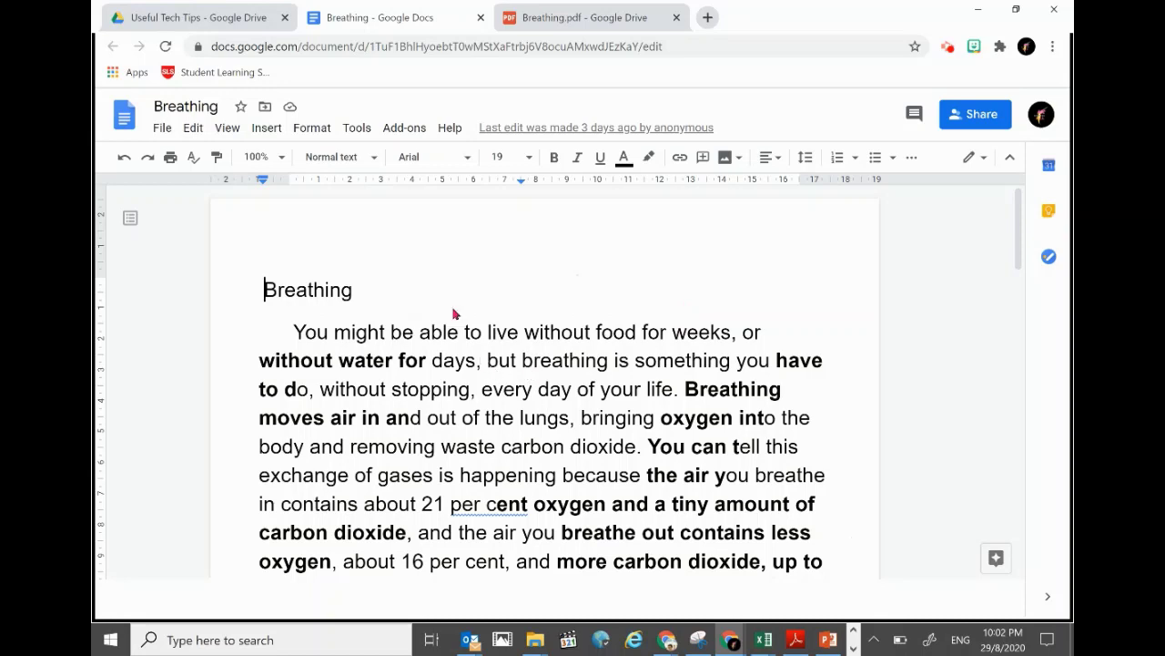
Scroll the Breathing Google Doc down to THE BREATHING SYSTEM, then return to the Useful Tech Tips folder
scroll(554, 331, down, 4)
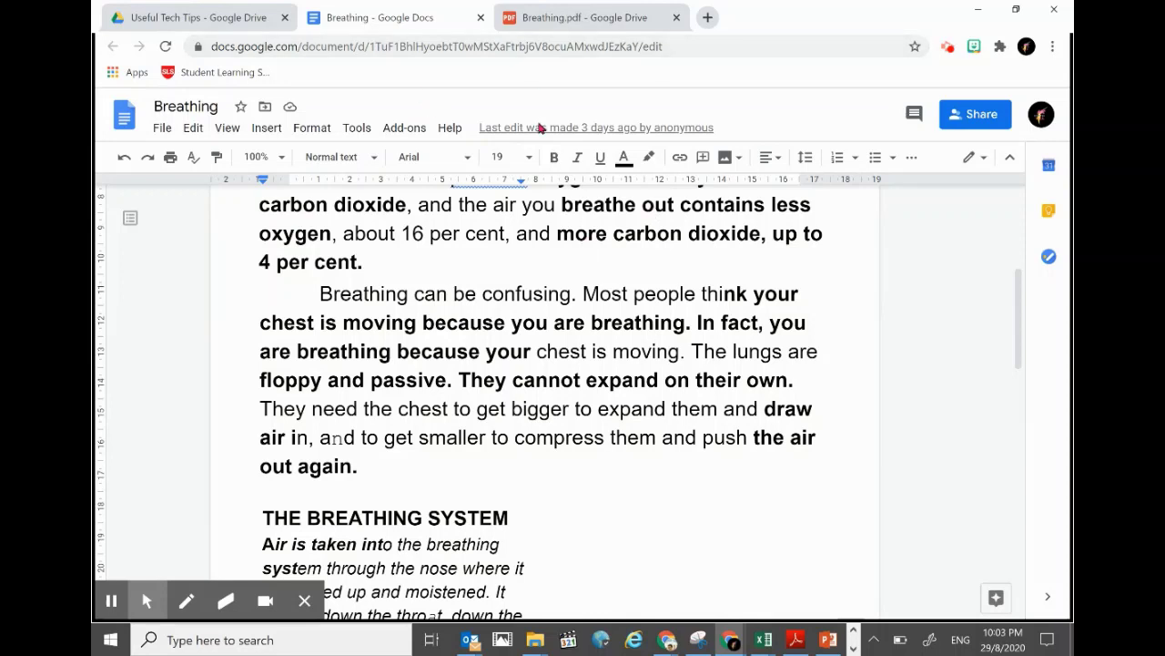
click(162, 18)
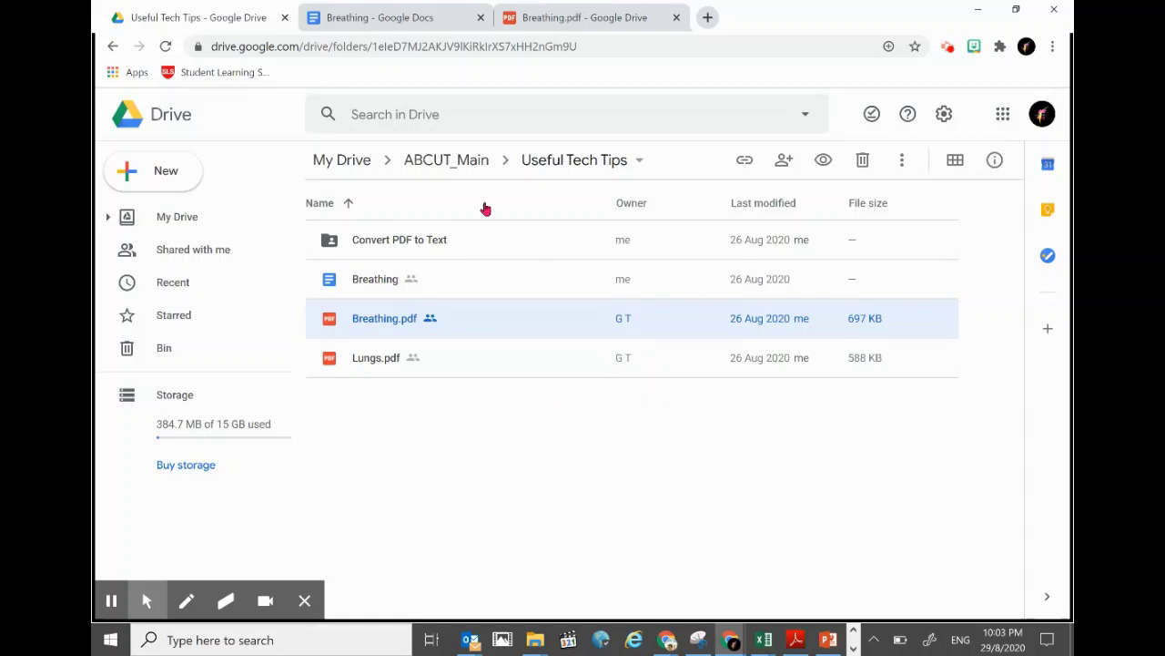
click(604, 23)
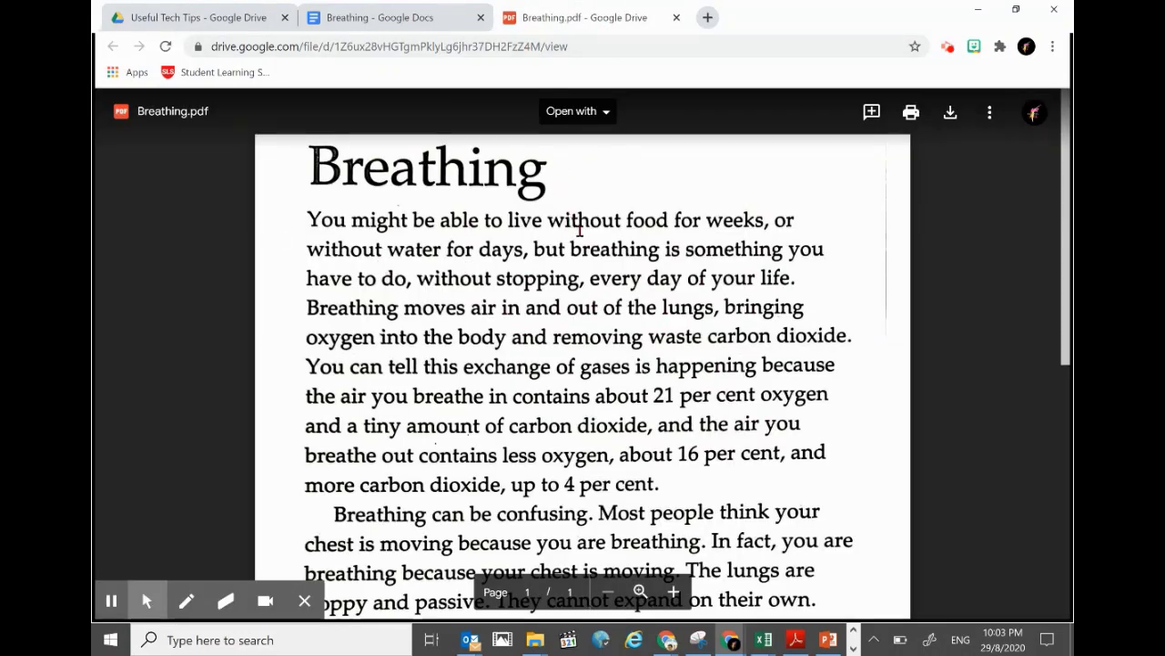
scroll(606, 287, down, 4)
scroll(606, 293, down, 2)
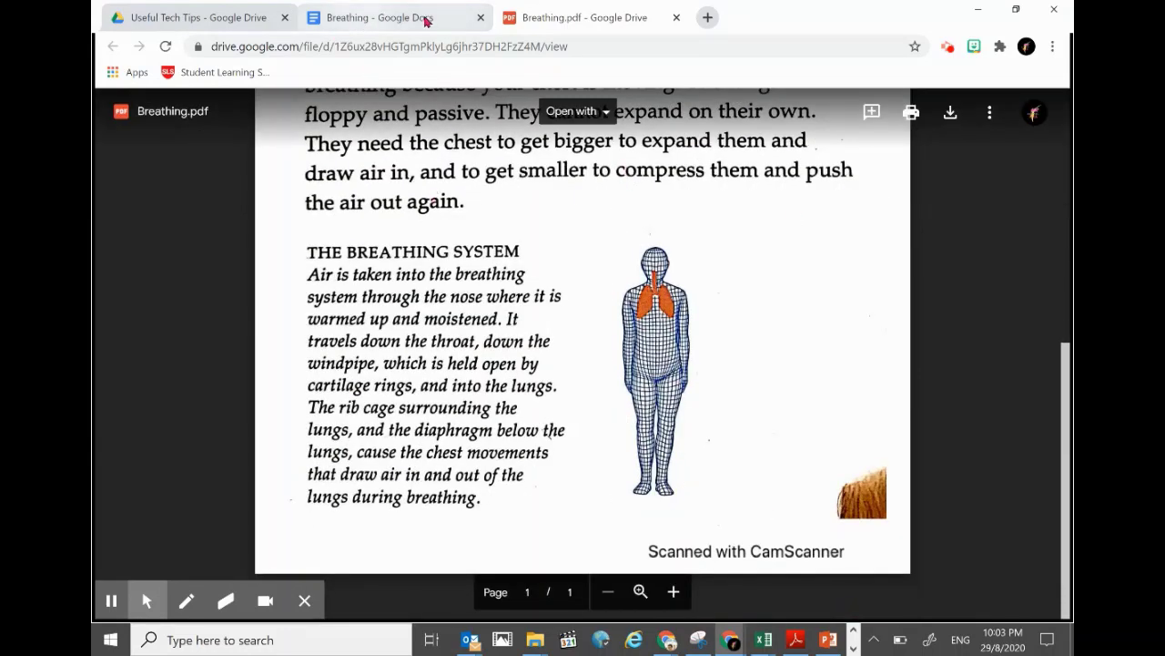
click(195, 17)
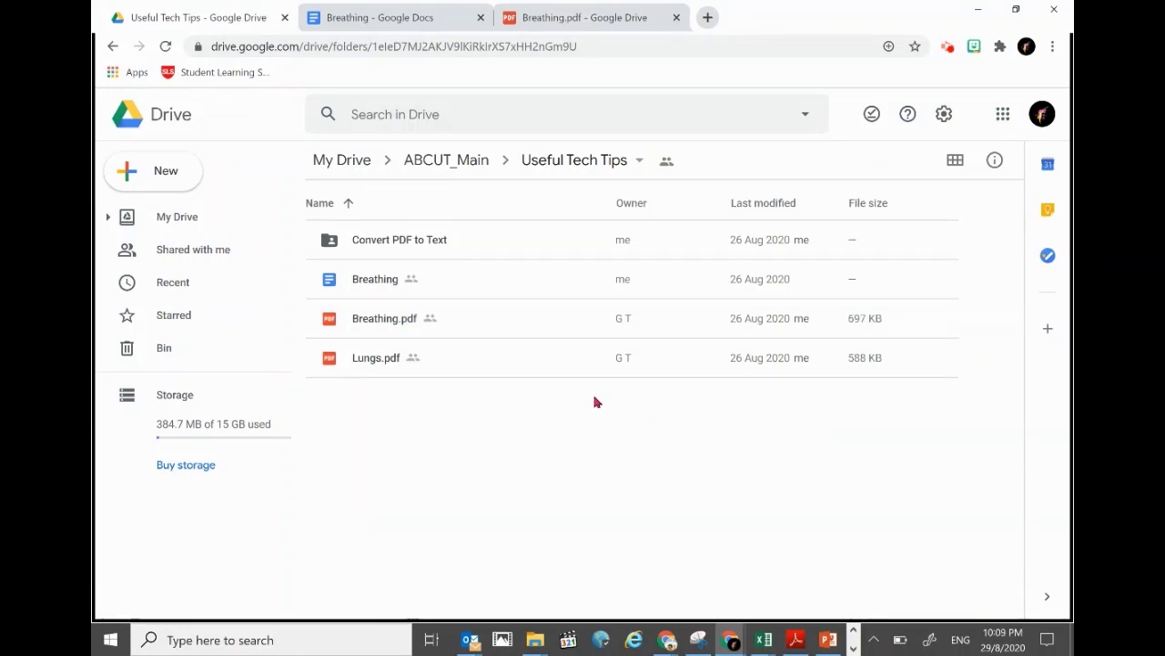
click(414, 321)
click(409, 359)
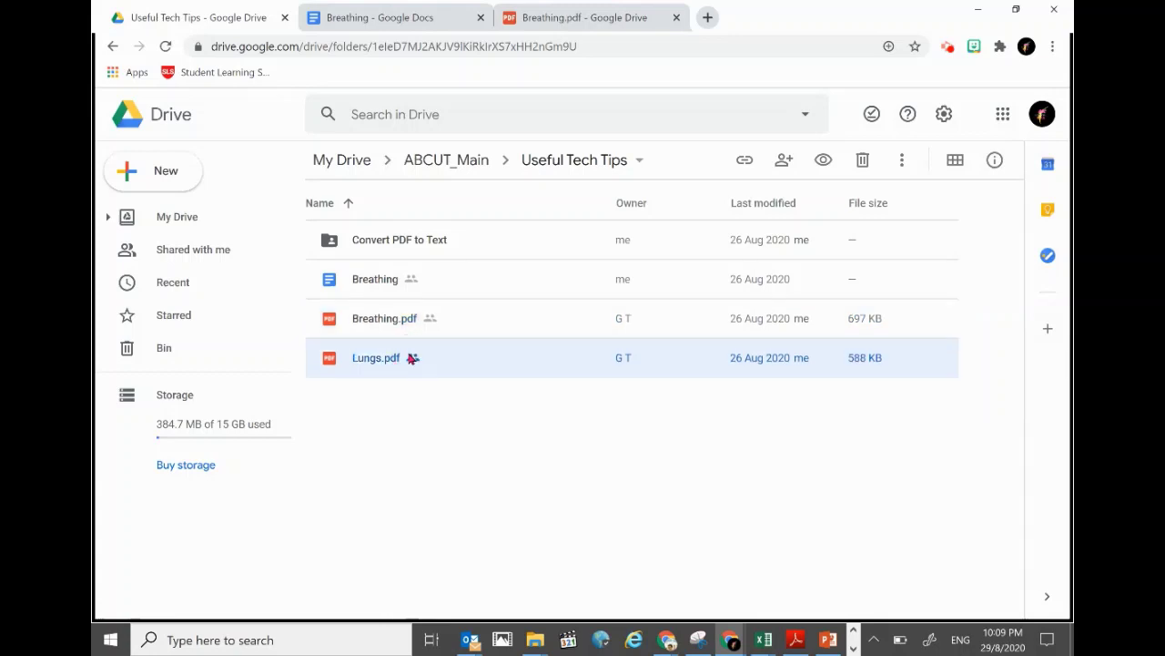
click(413, 323)
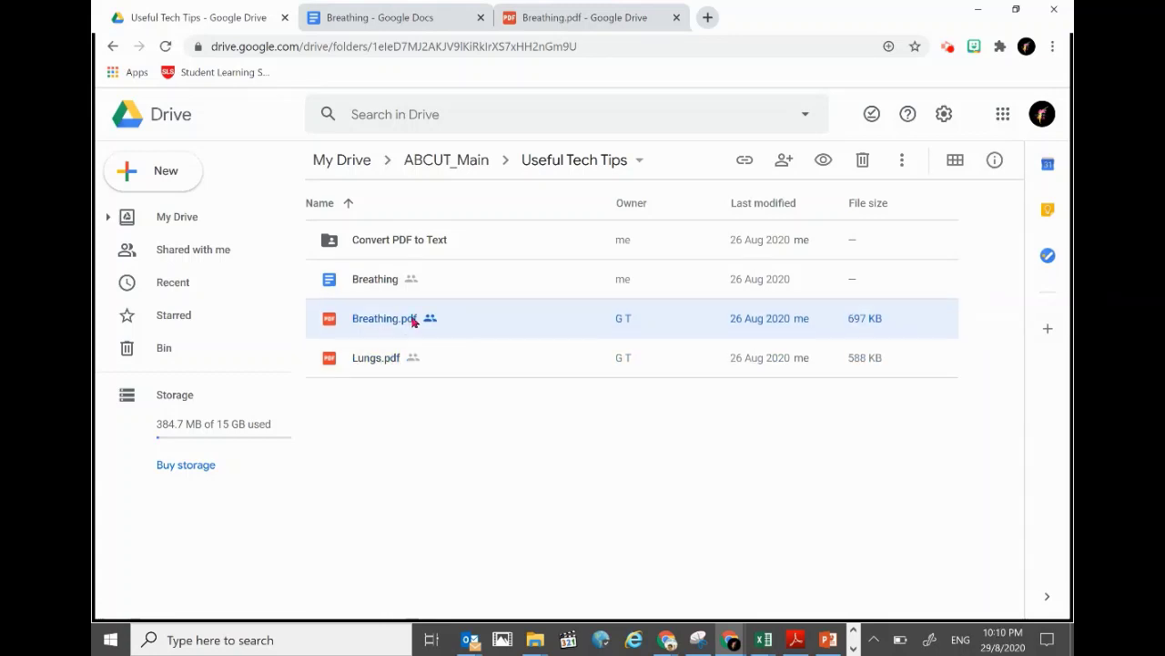
double_click(412, 320)
scroll(681, 275, down, 10)
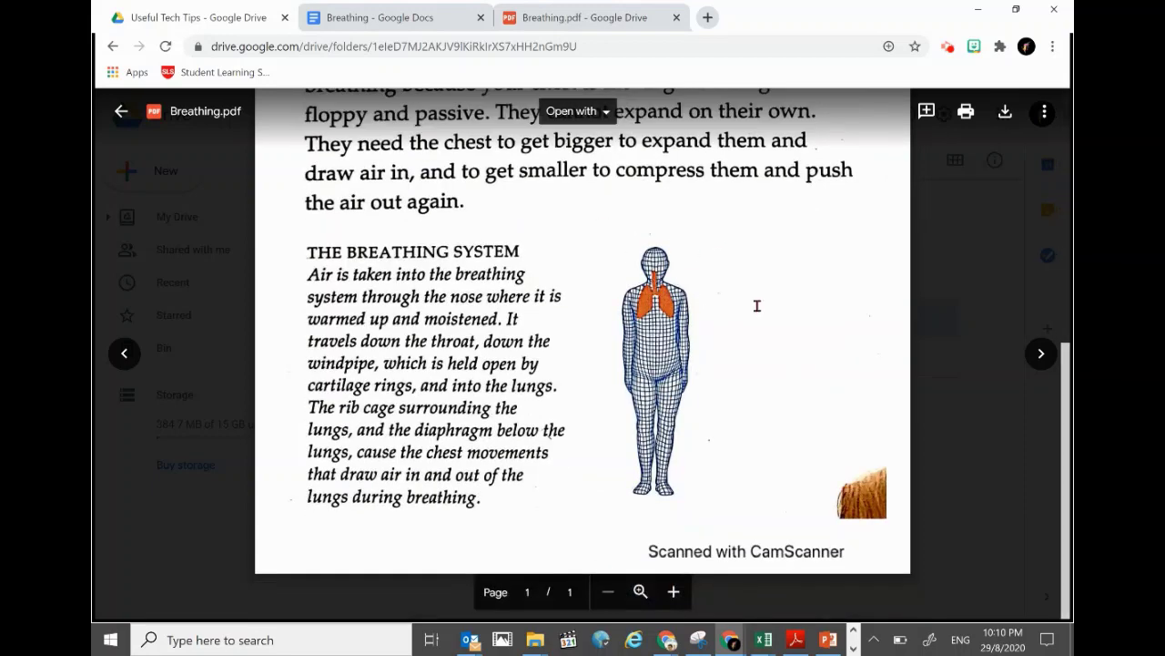
click(121, 113)
key(Down)
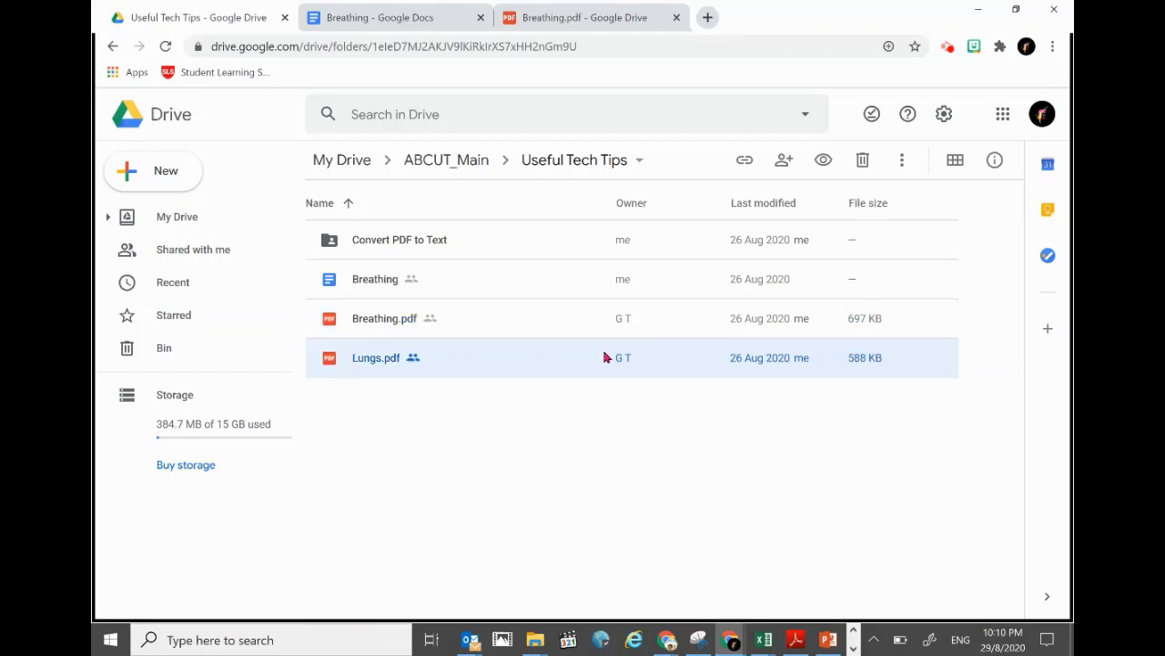
double_click(462, 365)
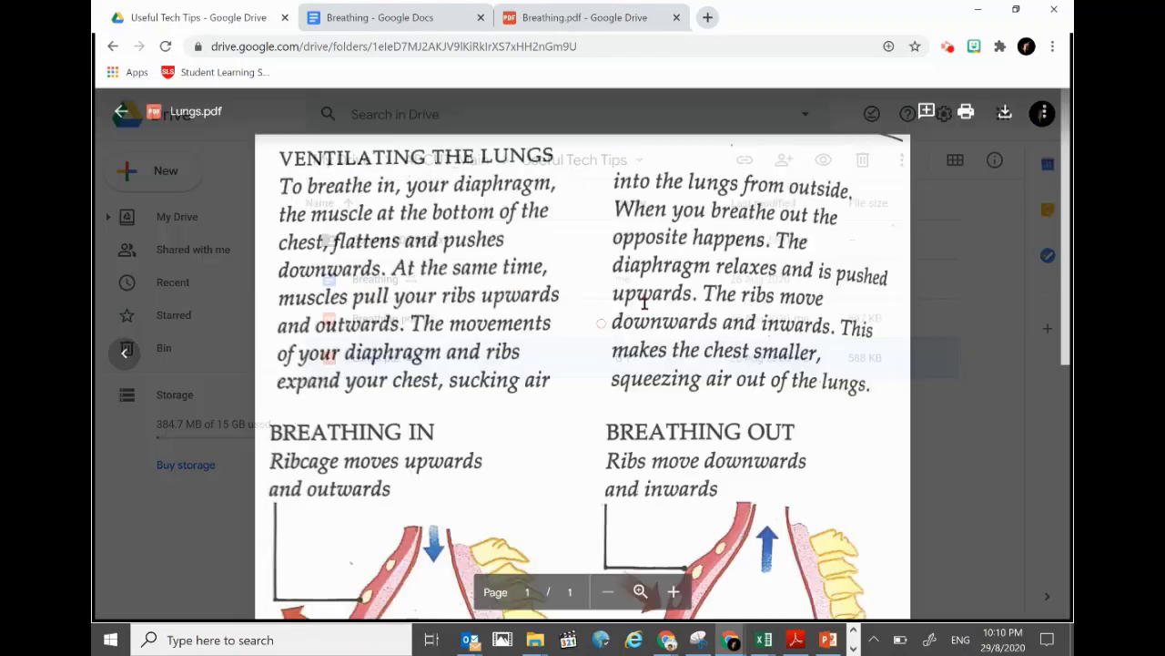
scroll(912, 262, down, 3)
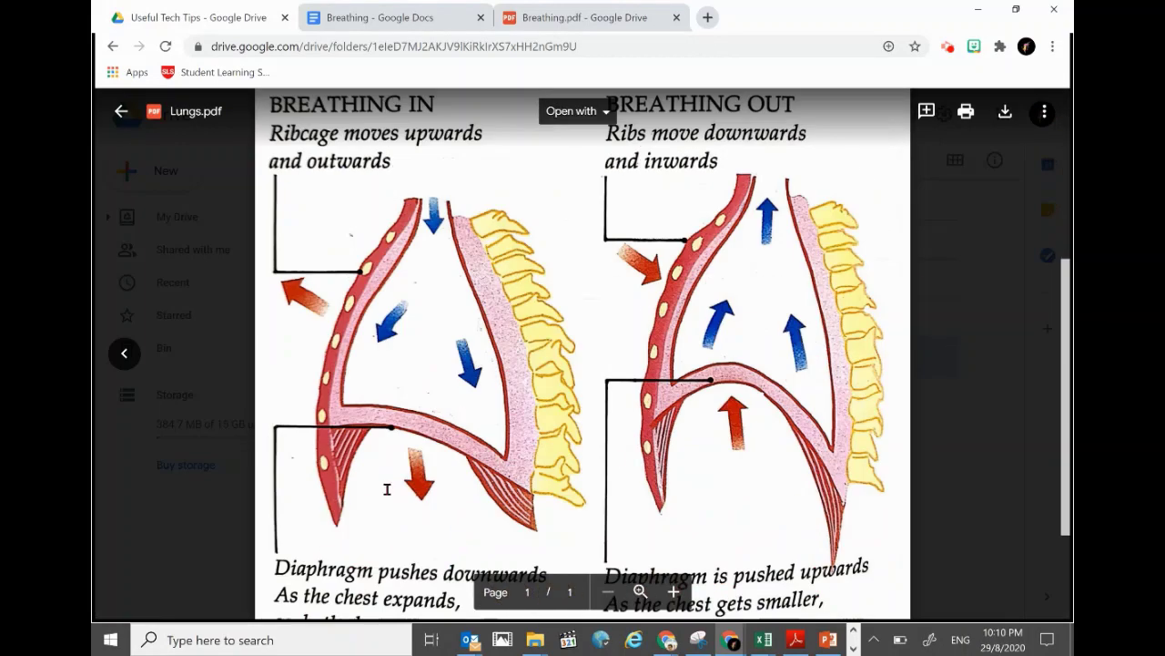
click(120, 110)
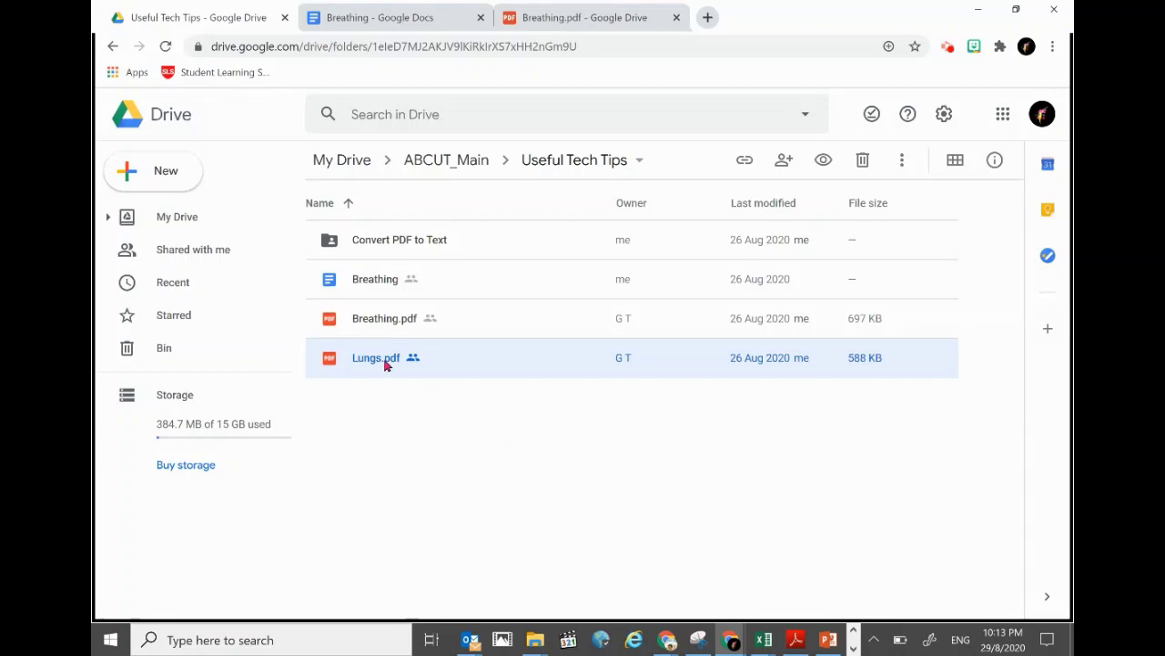
Download Lungs.pdf from Drive and show the downloaded file in its Downloads folder
right_click(429, 364)
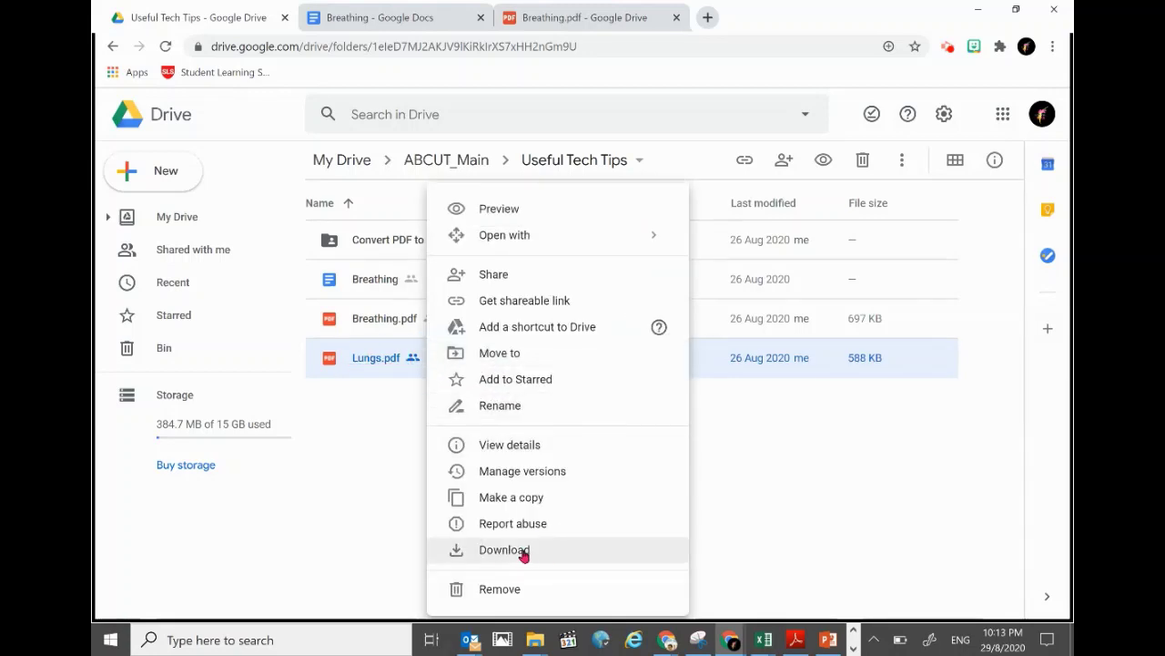
click(525, 554)
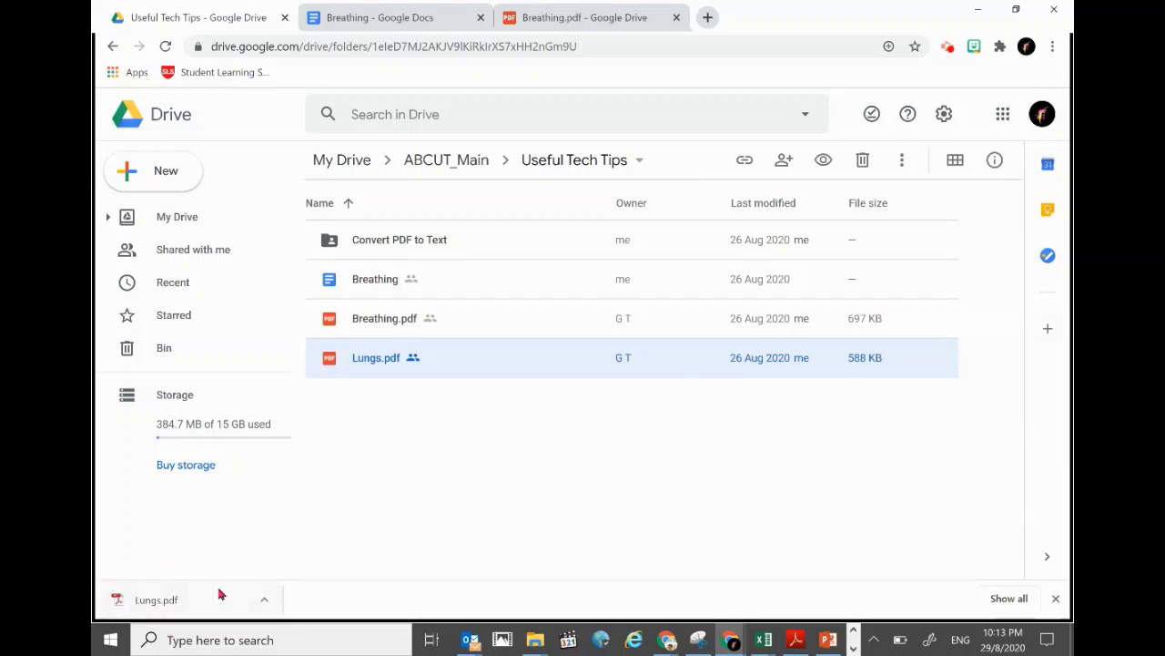
click(266, 600)
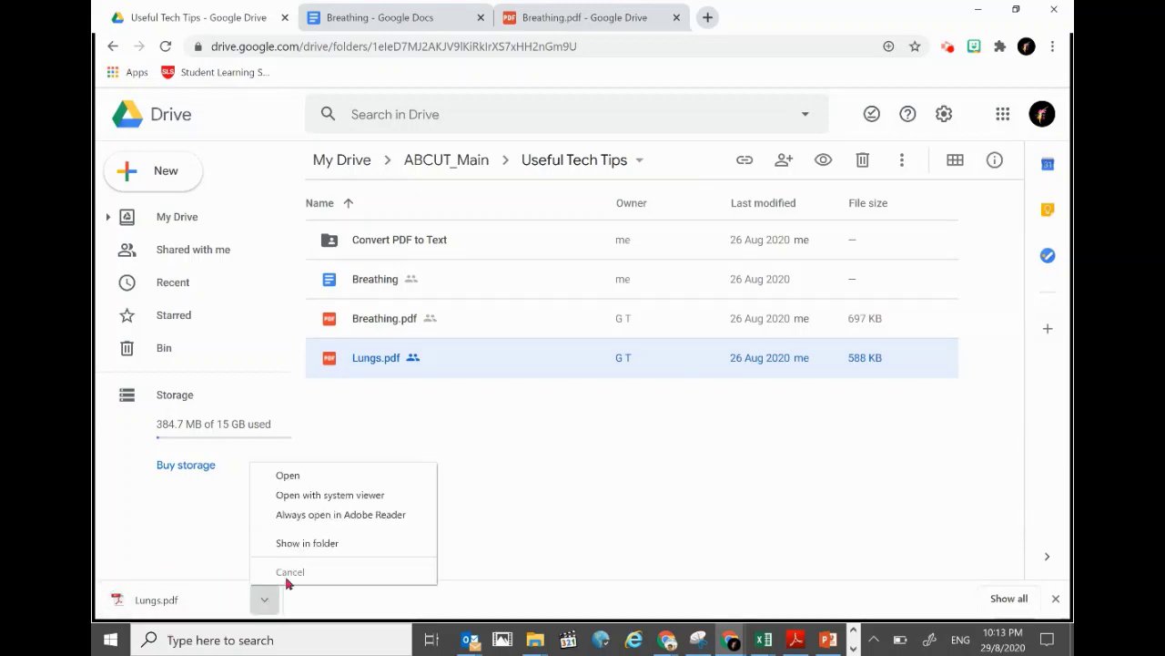
click(329, 544)
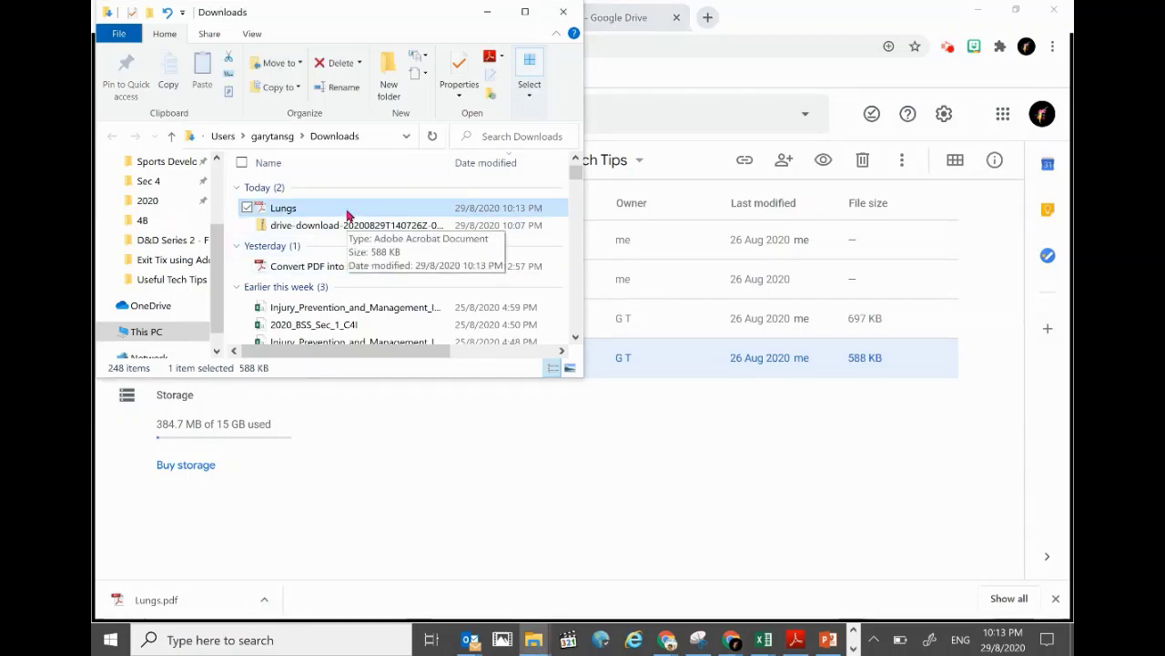
Copy the Lungs PDF from Downloads and paste it into the local Useful Tech Tips folder
double_click(346, 209)
right_click(348, 208)
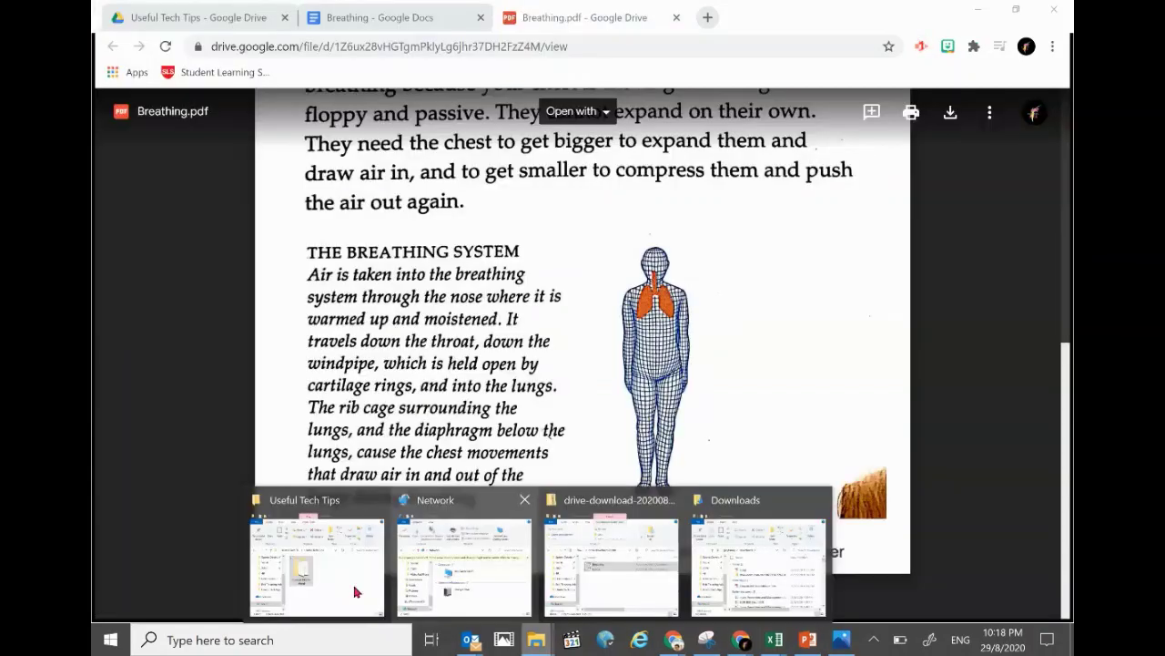
click(313, 572)
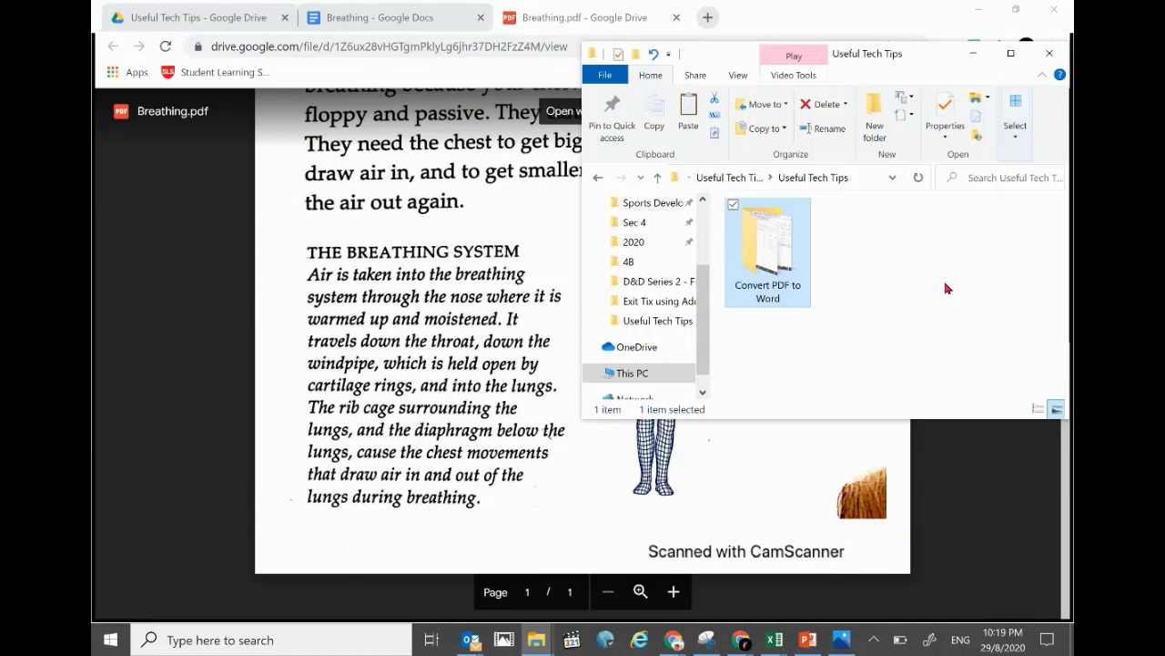
key(ctrl+c)
key(ctrl+v)
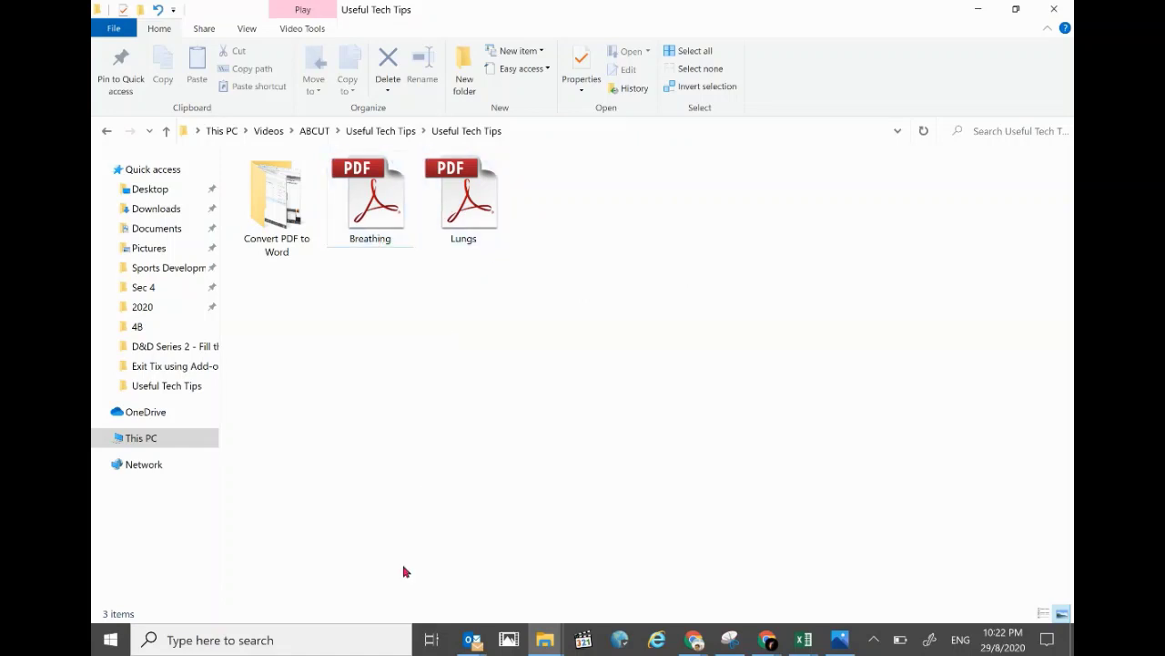
Search the taskbar for 'Word' and launch Word 2016 to a blank Document1
click(339, 640)
text(Word)
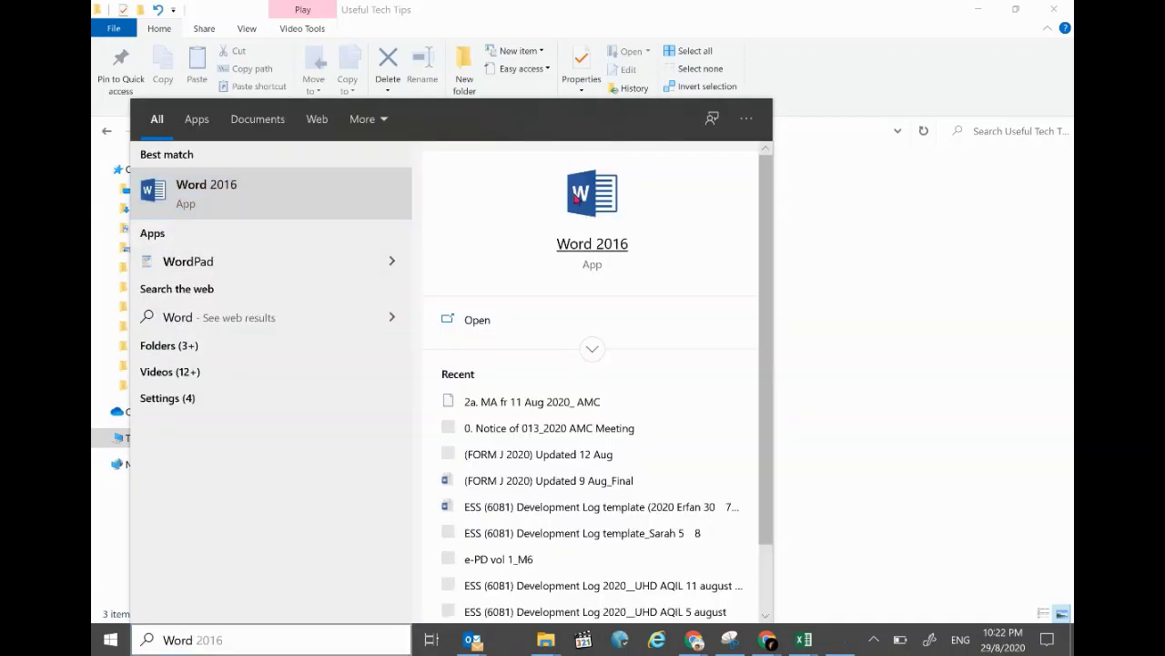
click(576, 198)
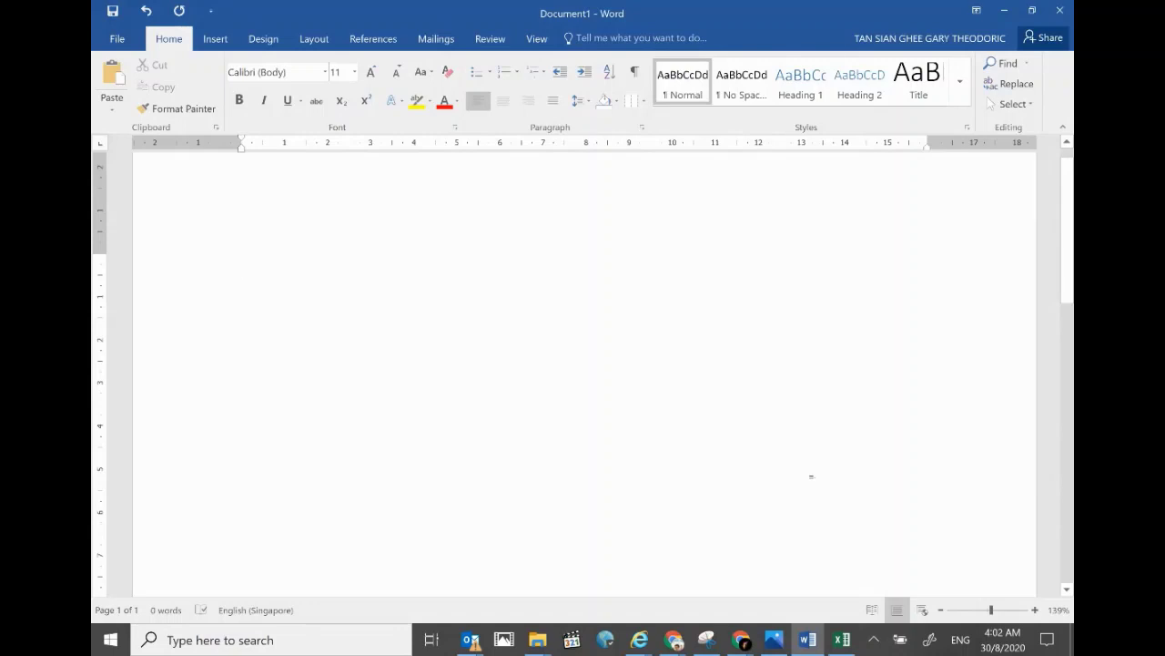
Copy the Useful Tech Tips folder's full path from the File Explorer address bar
click(536, 639)
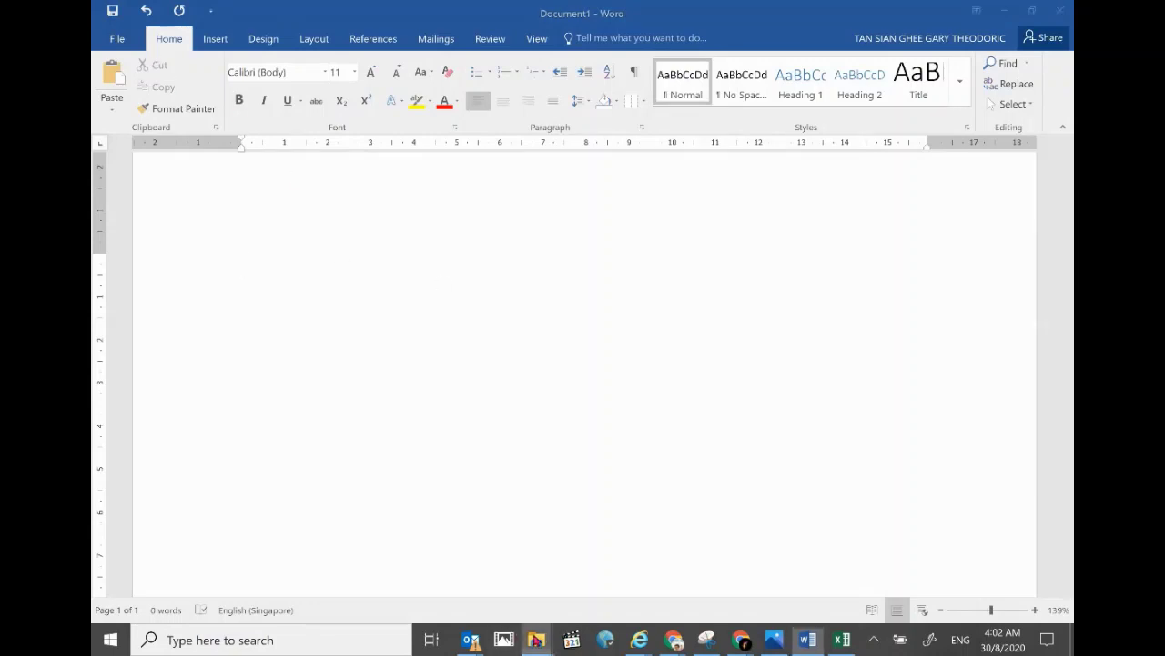
click(455, 571)
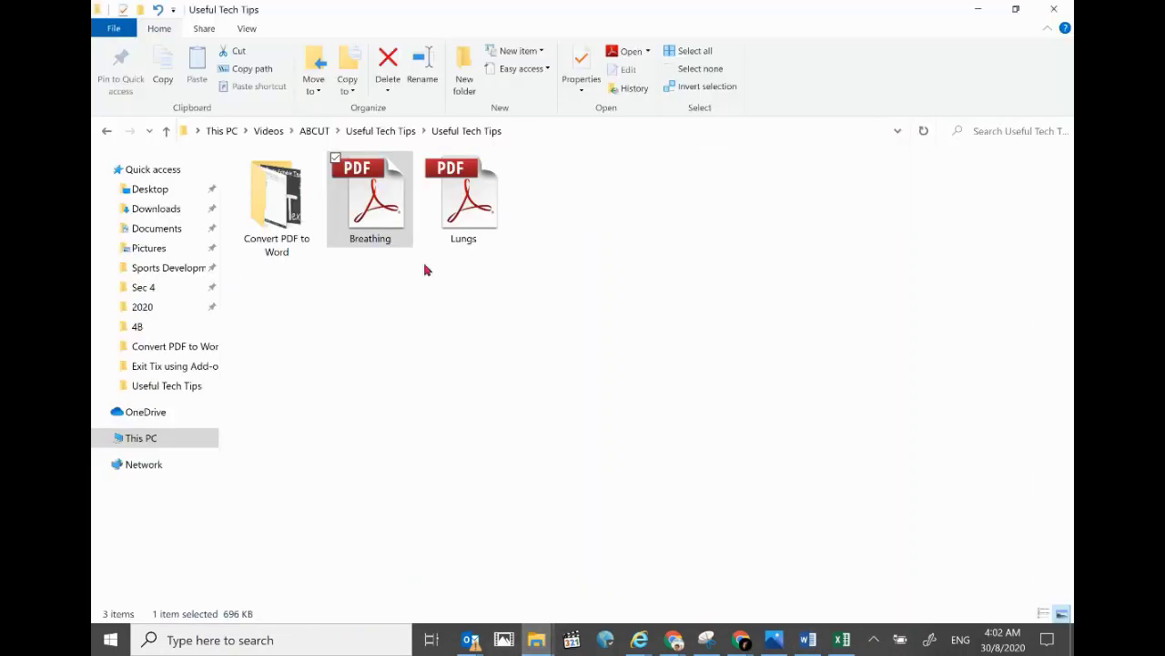
click(544, 130)
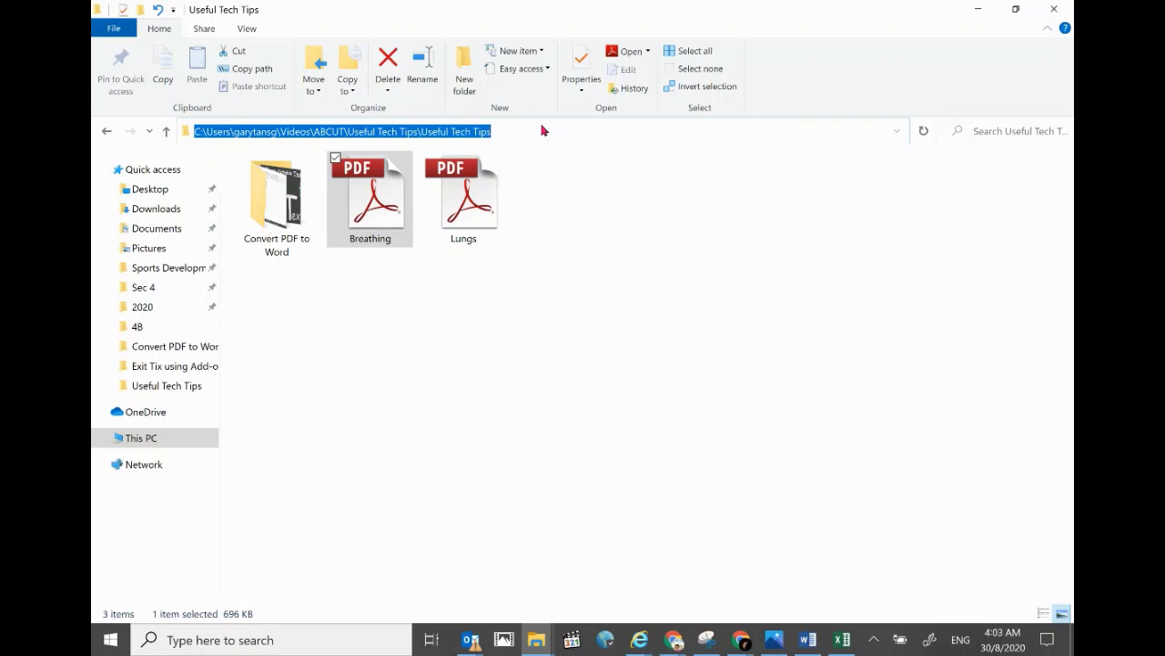
In Word's File > Open > This PC, go to the pasted Useful Tech Tips path and open the Breathing PDF
click(808, 639)
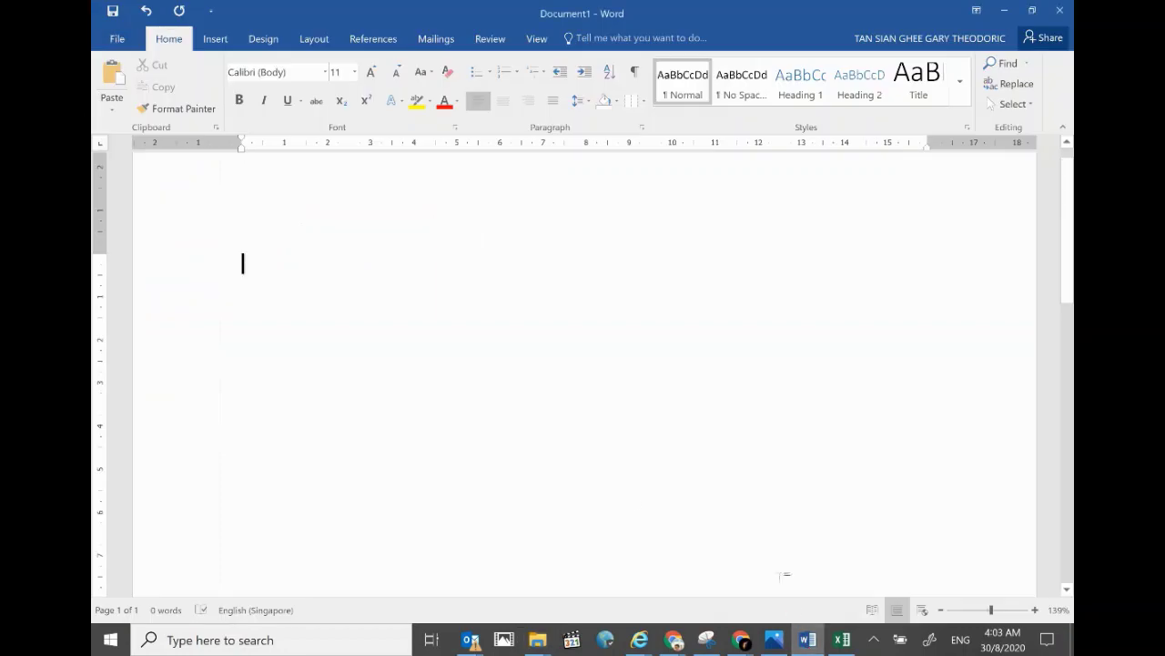
click(117, 39)
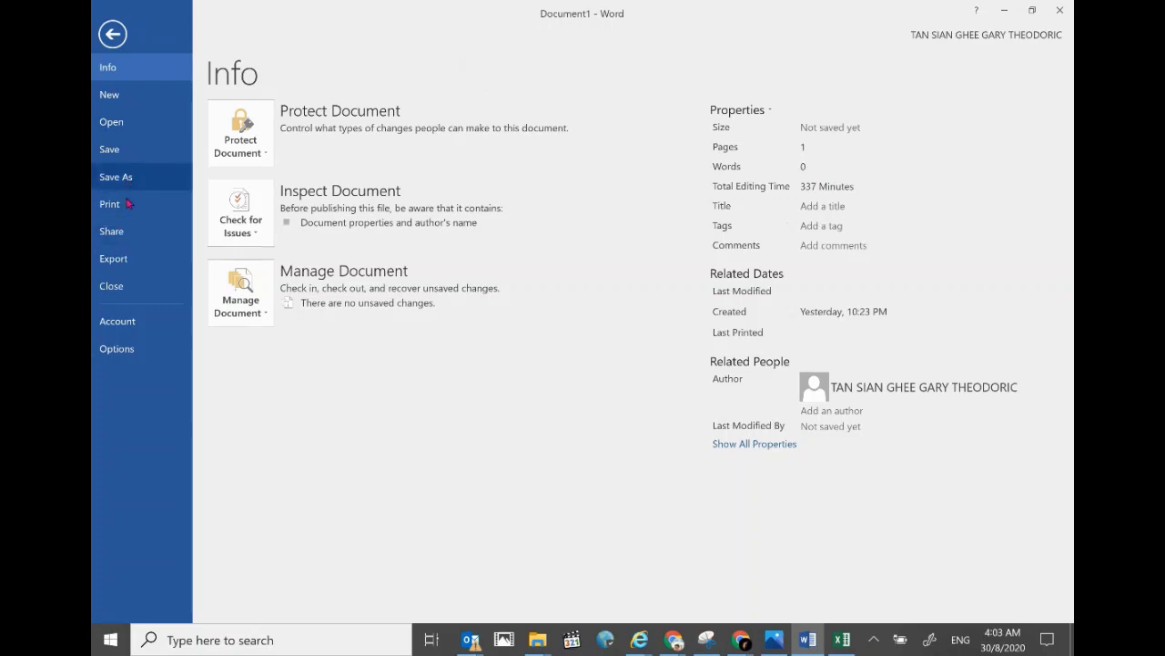
click(128, 123)
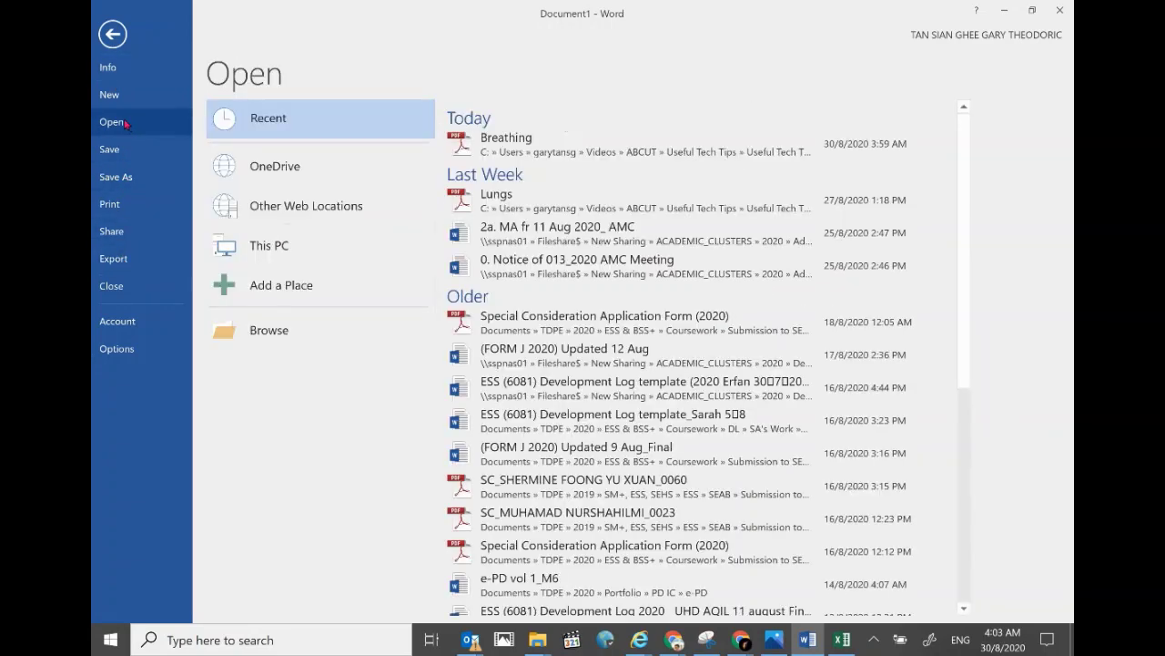
double_click(273, 246)
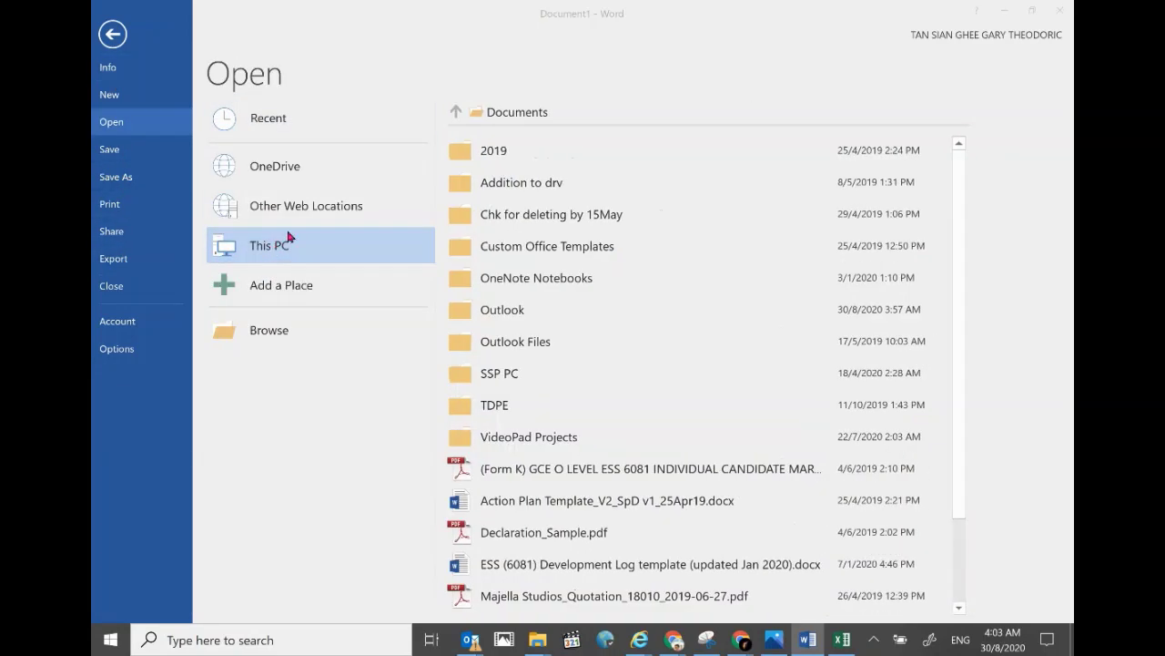
click(342, 38)
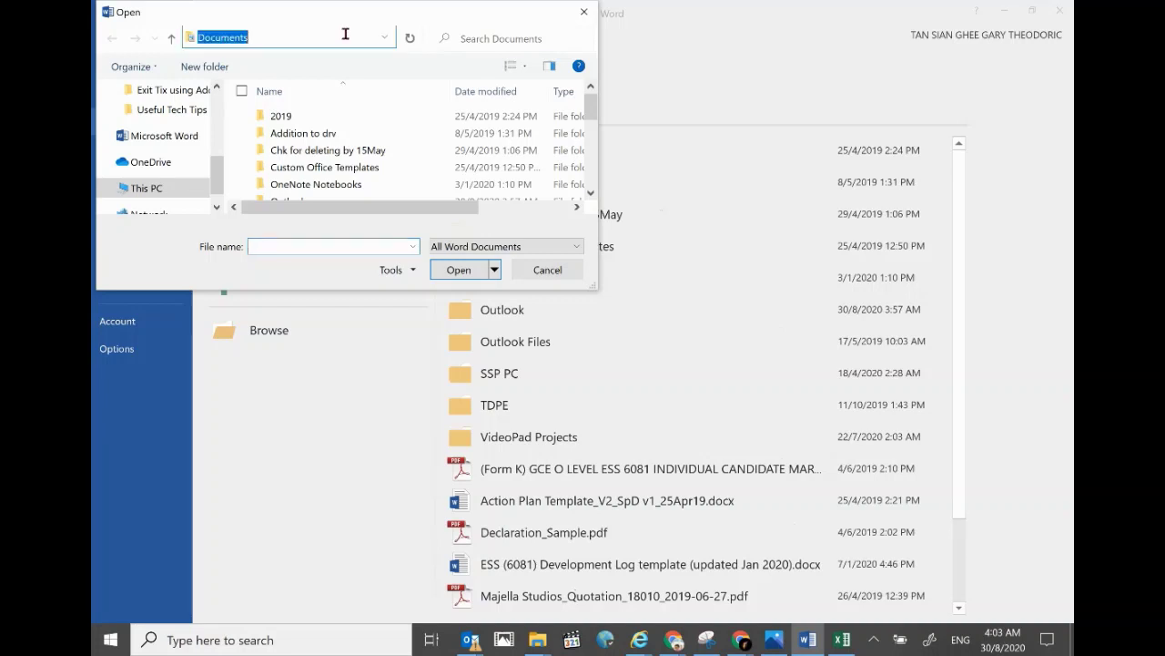
key(ctrl+v)
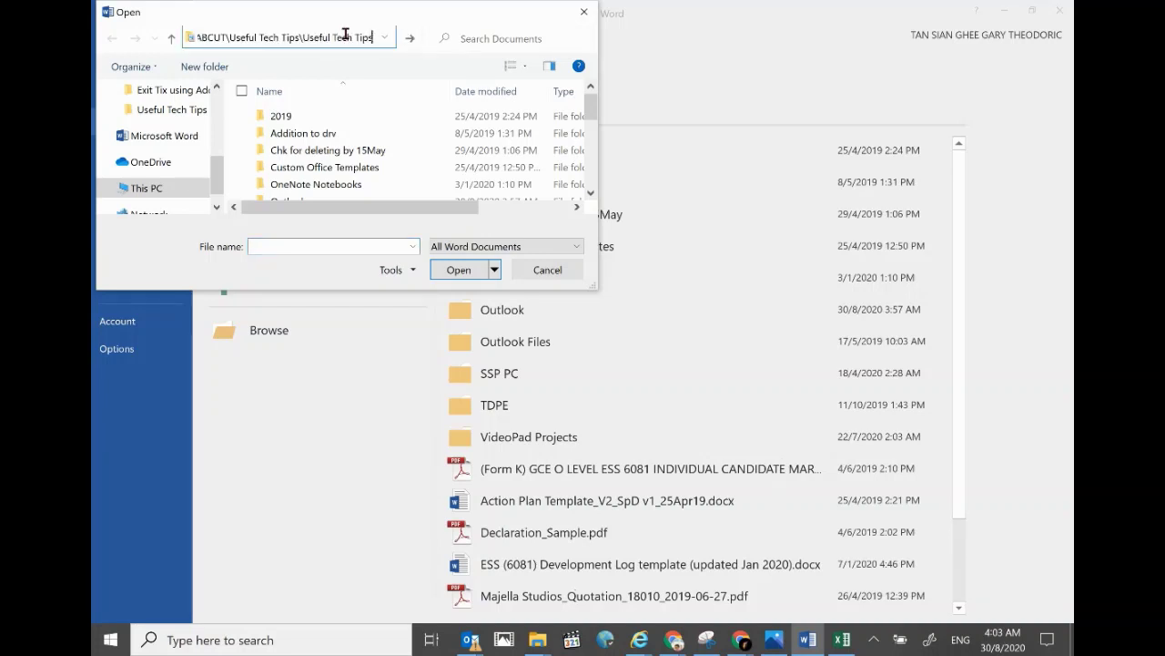
key(Return)
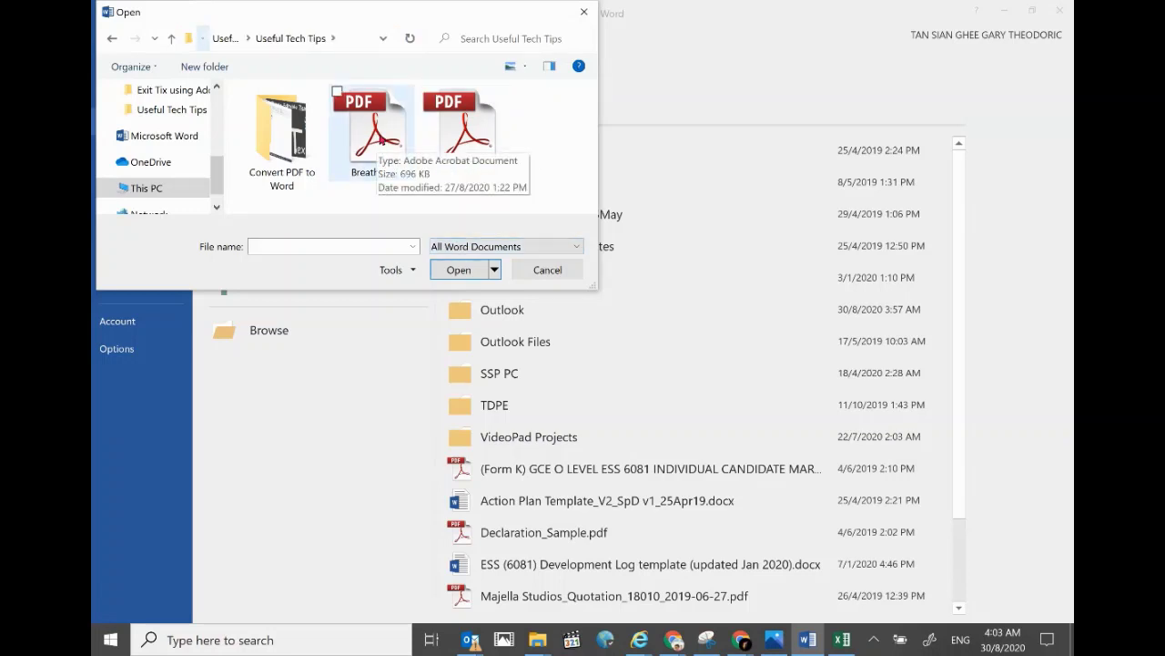
double_click(381, 137)
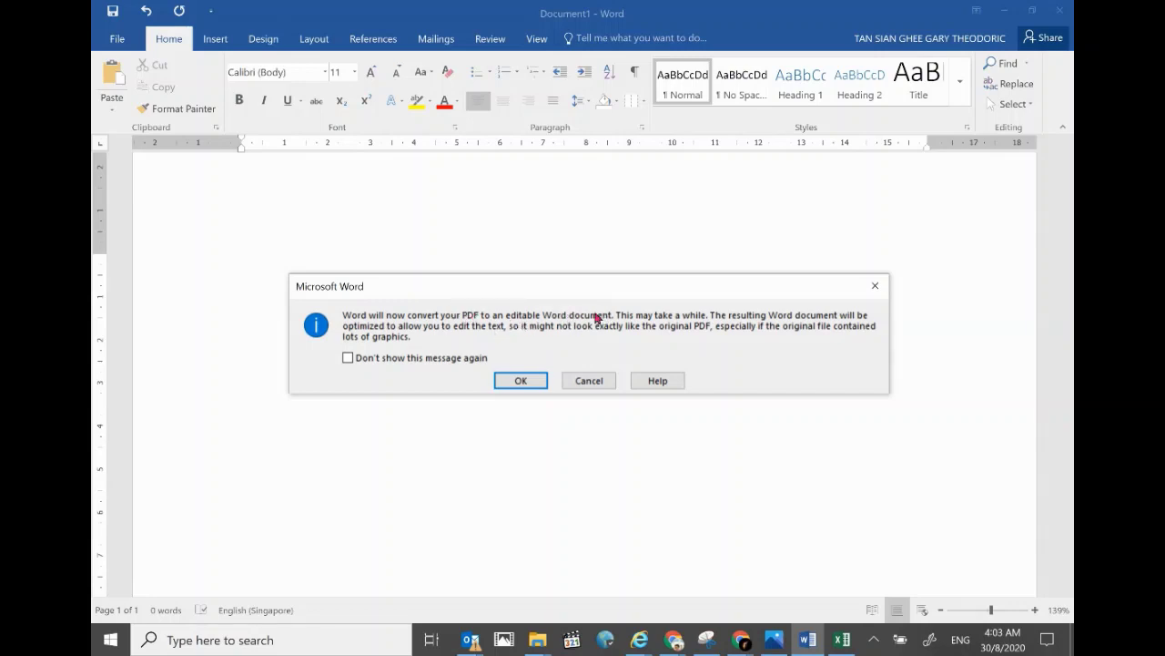
Confirm the PDF conversion, scroll through the converted Breathing document, then return to the Drive window
click(532, 384)
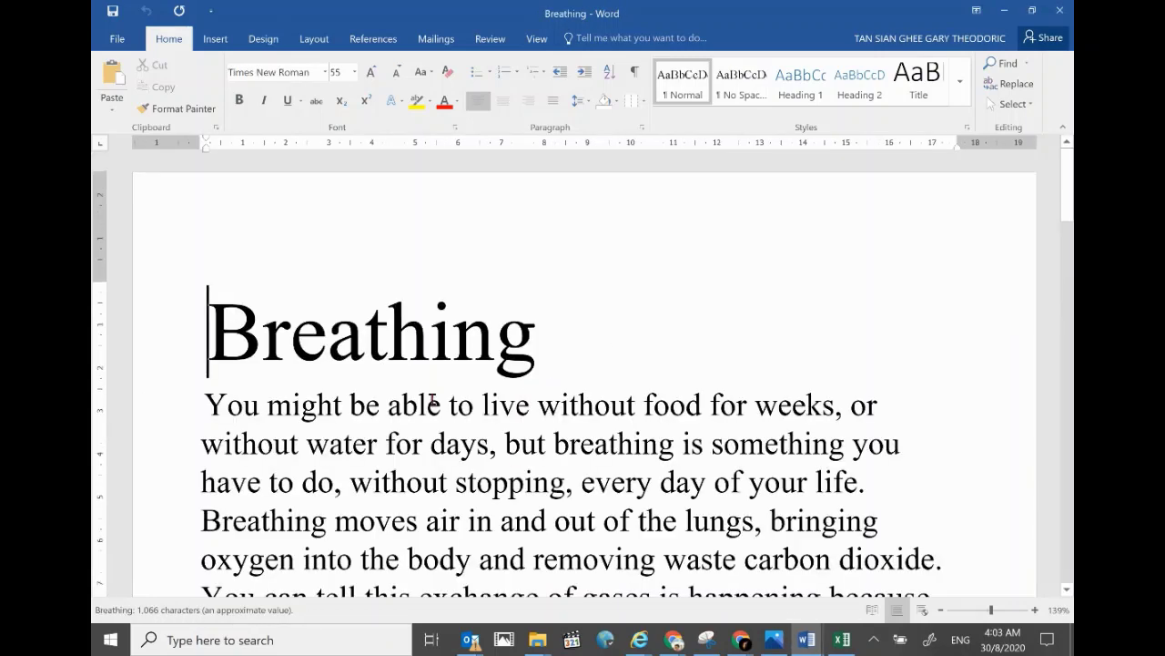
scroll(587, 325, down, 3)
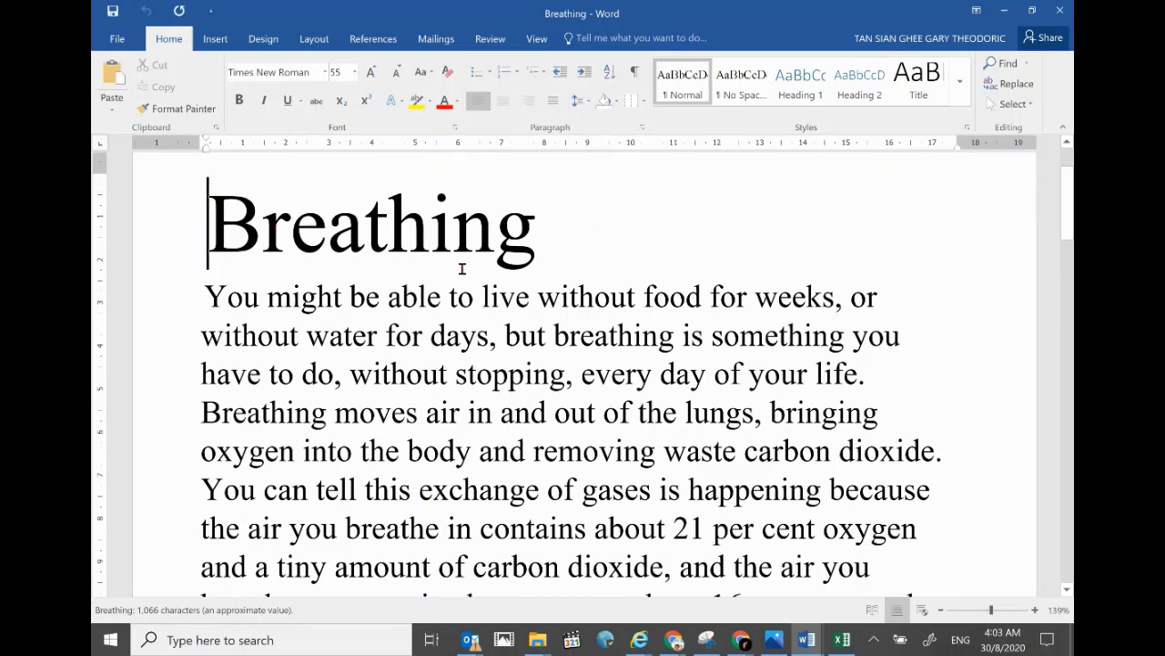
scroll(557, 341, down, 10)
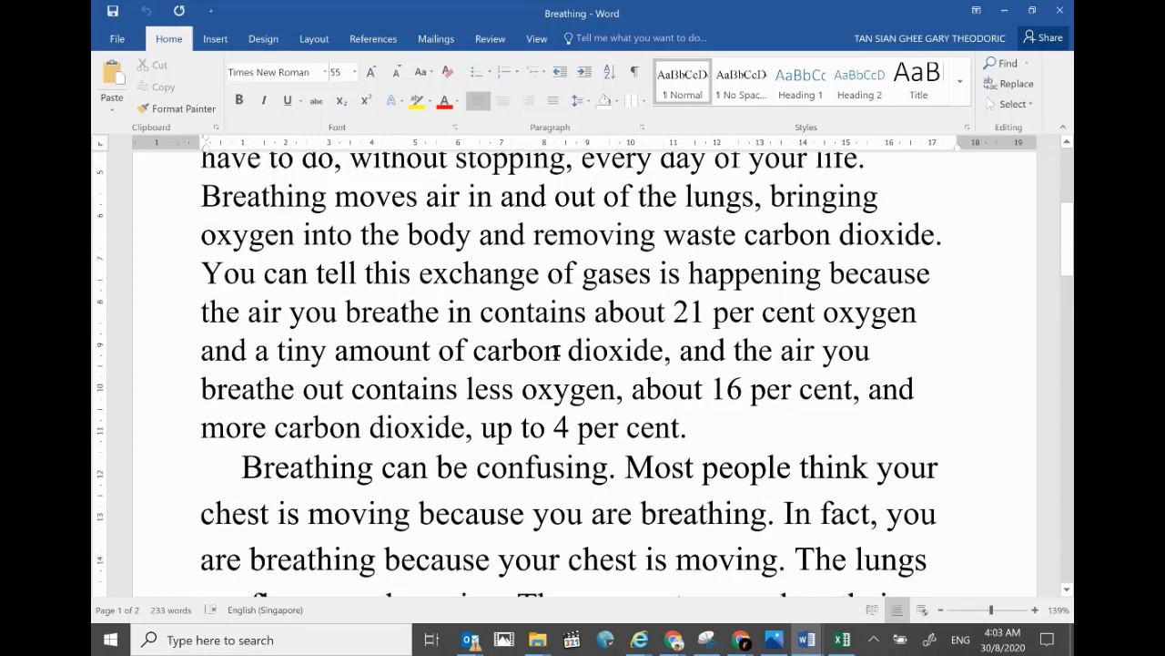
scroll(557, 348, down, 20)
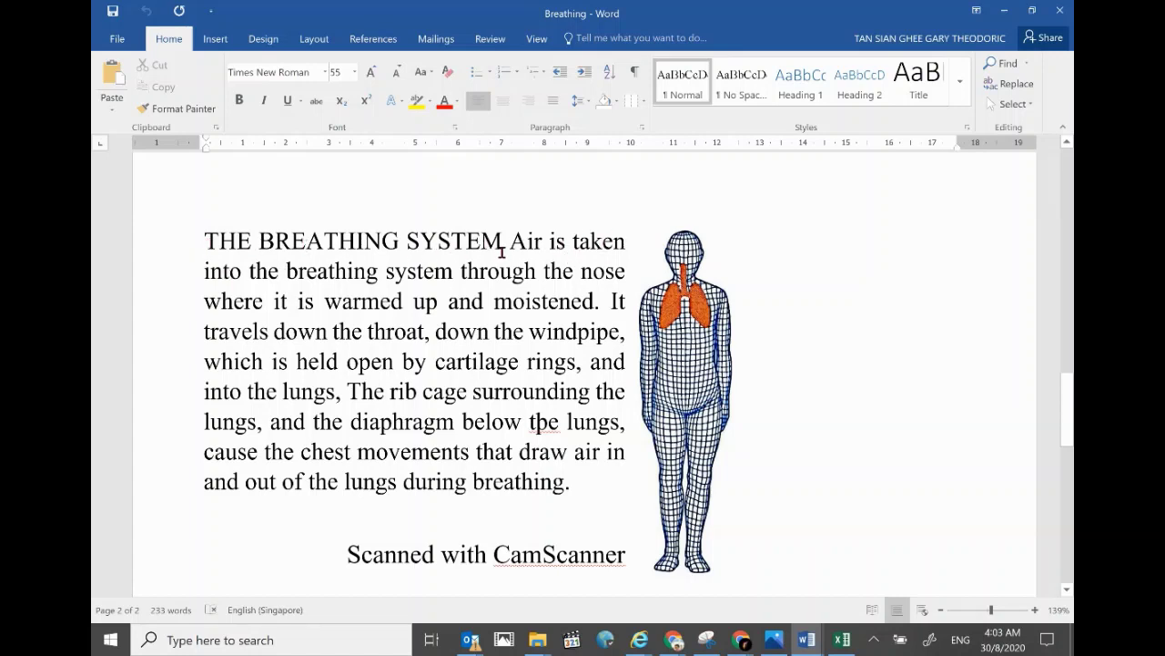
click(741, 639)
click(1033, 574)
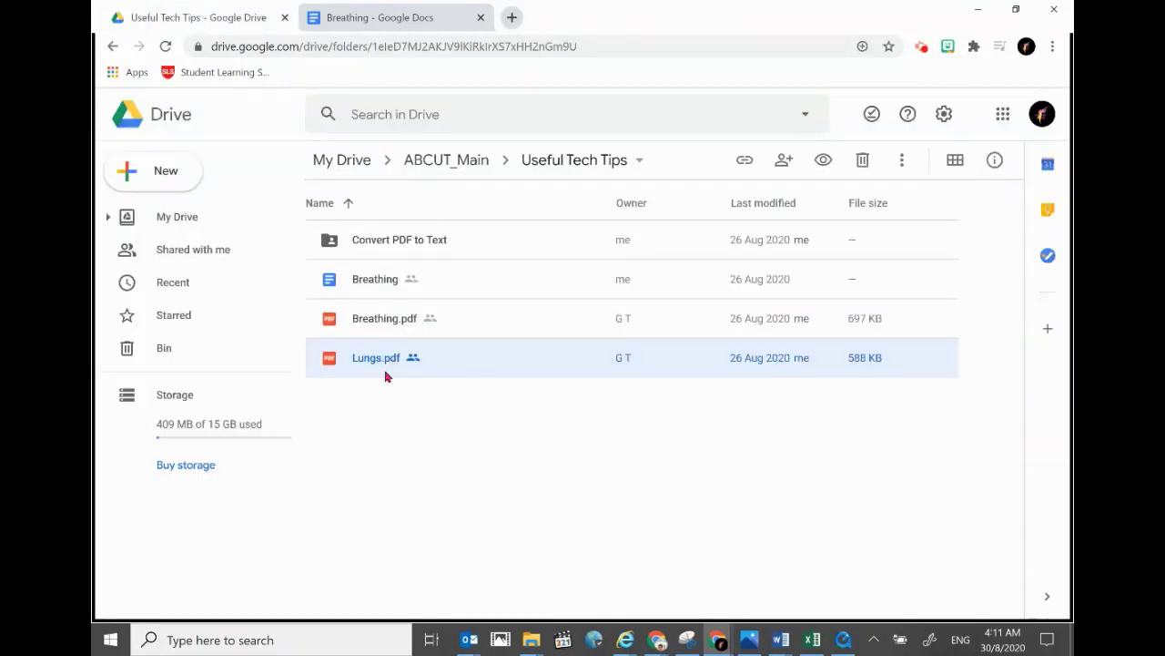
Preview Lungs.pdf in Drive and scroll over its Breathing In and Breathing Out diagrams and captions
click(398, 367)
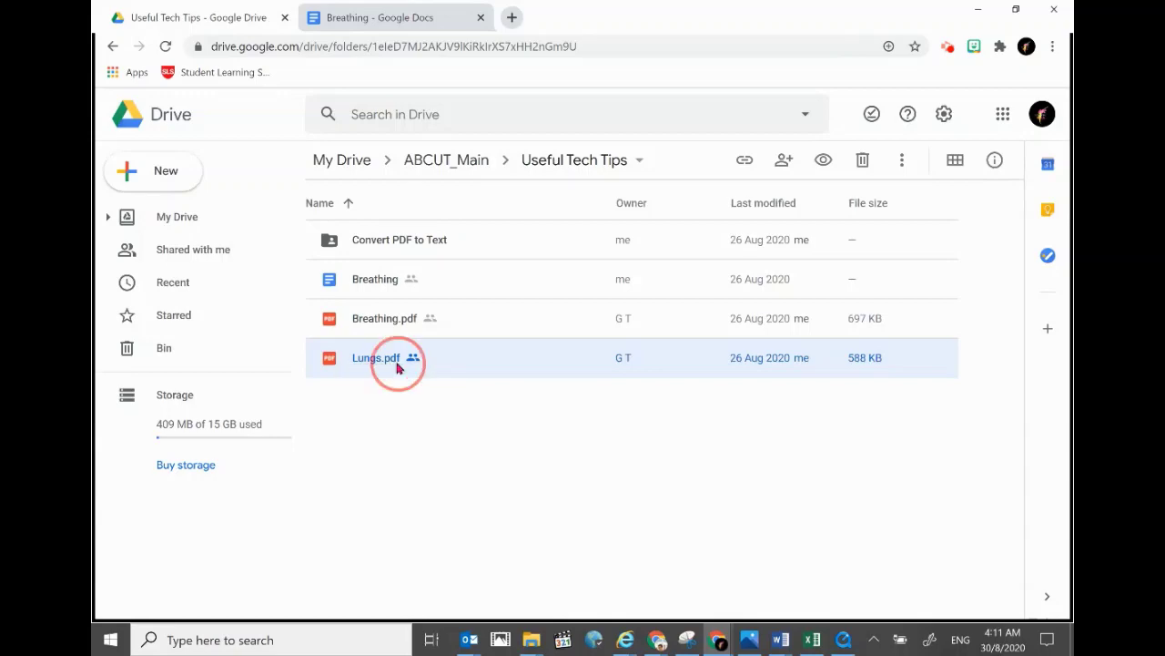
double_click(450, 355)
scroll(589, 370, down, 5)
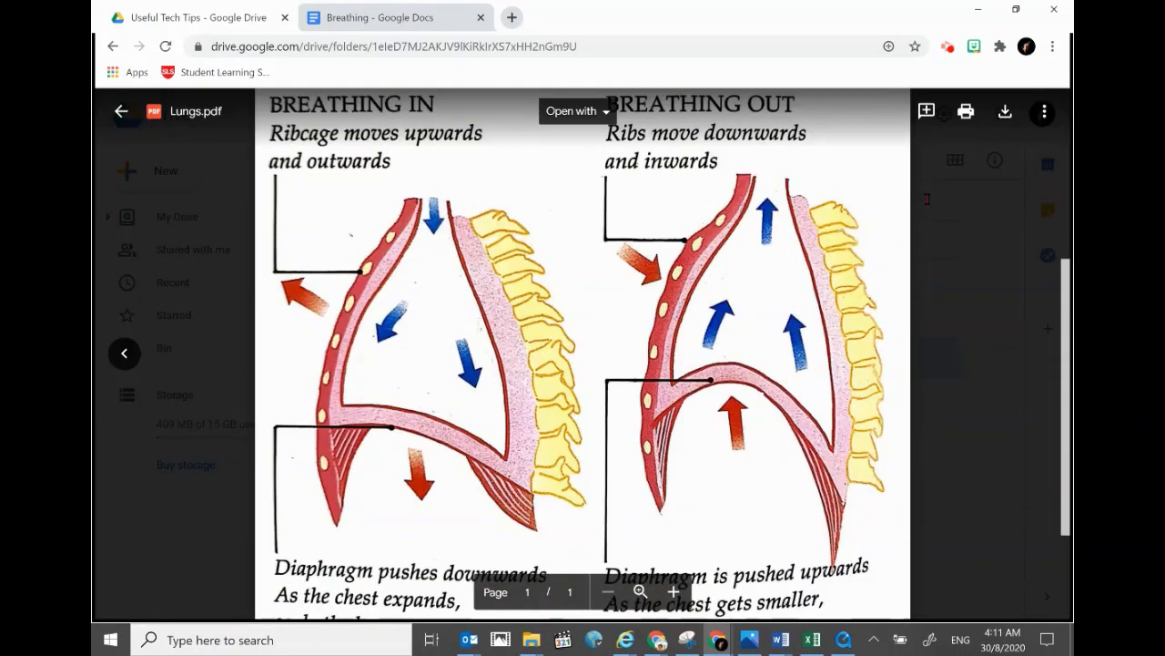
scroll(645, 403, up, 2)
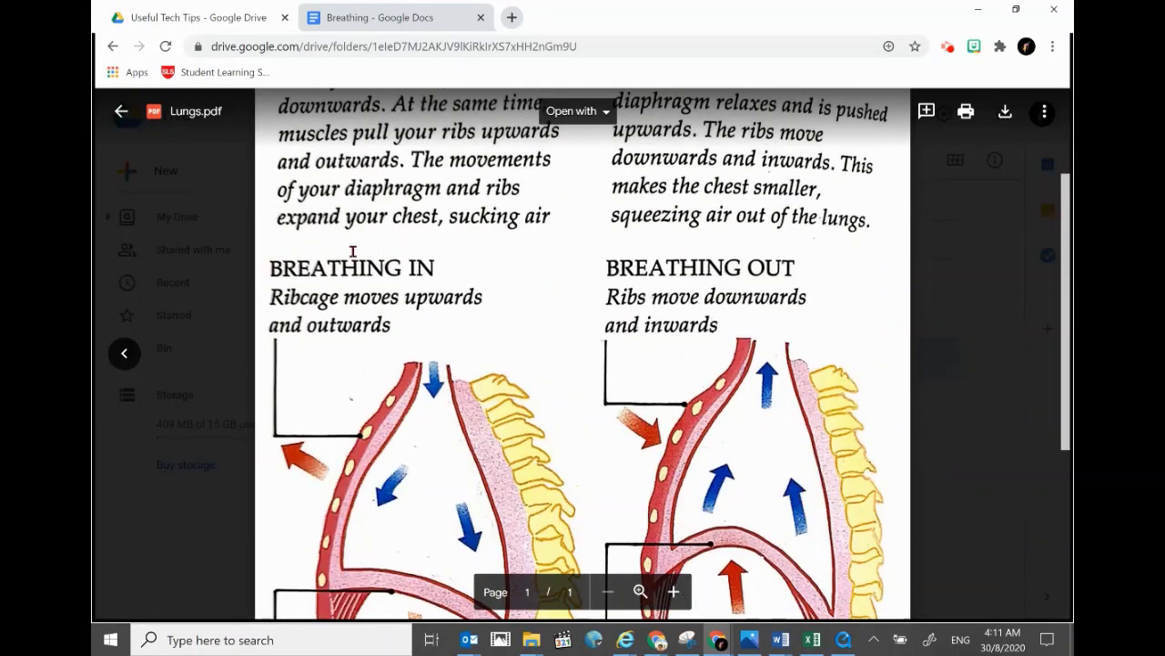
scroll(417, 265, down, 4)
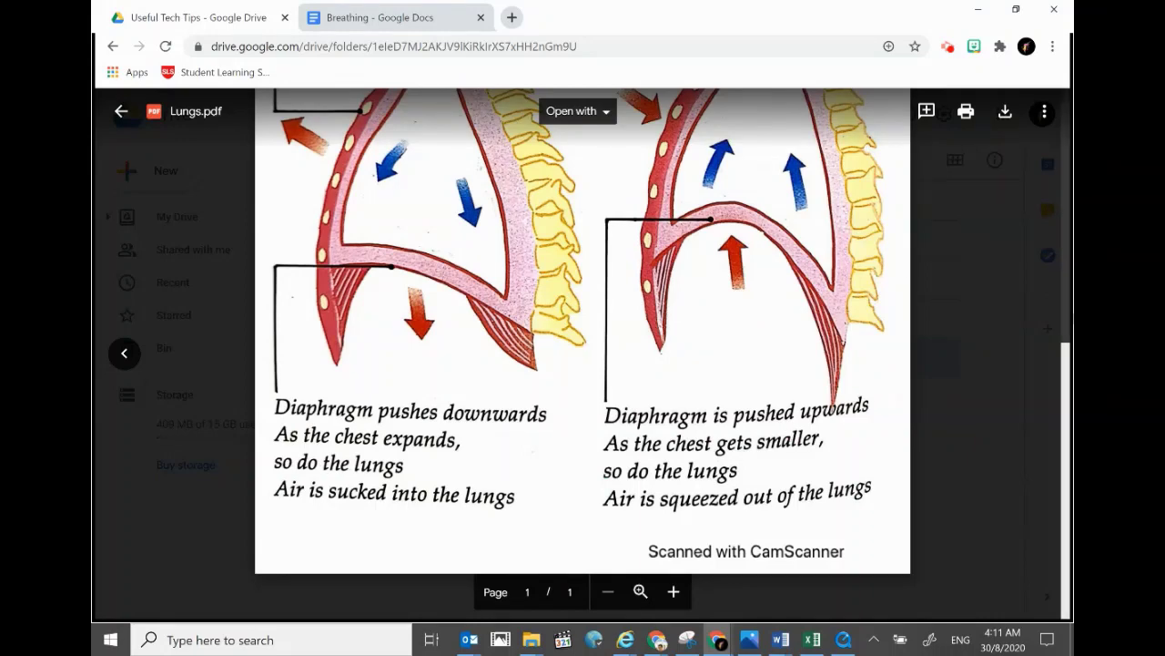
scroll(794, 250, up, 4)
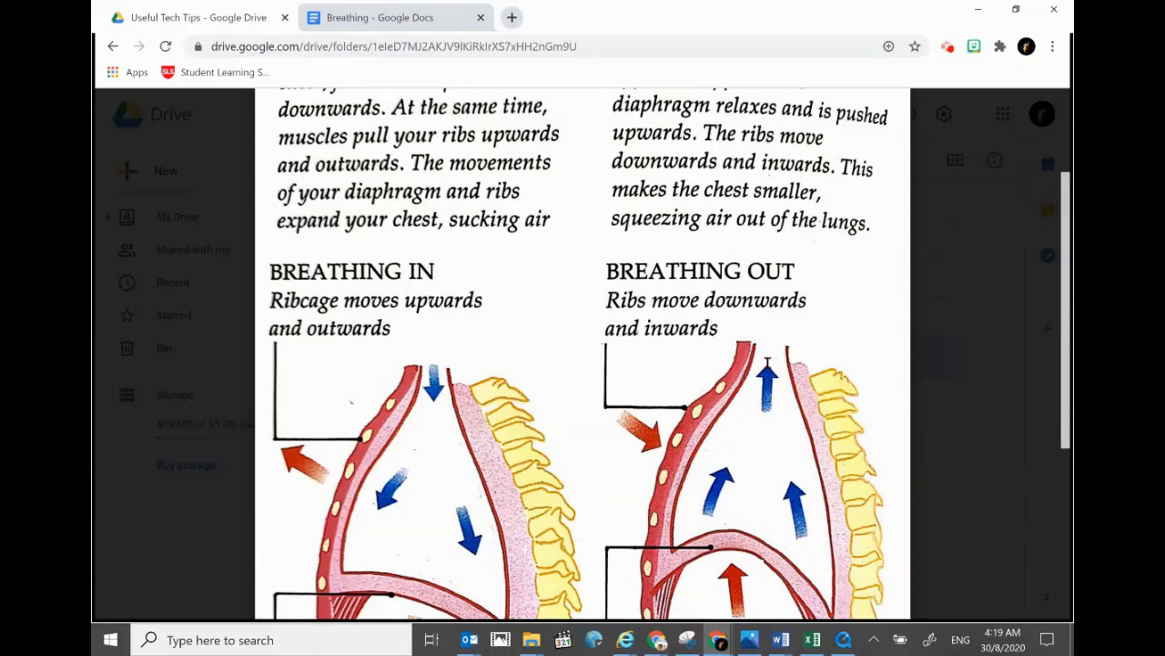
In Word, open Lungs from the pasted Useful Tech Tips path through File > Open and confirm the conversion
mouse_move(779, 639)
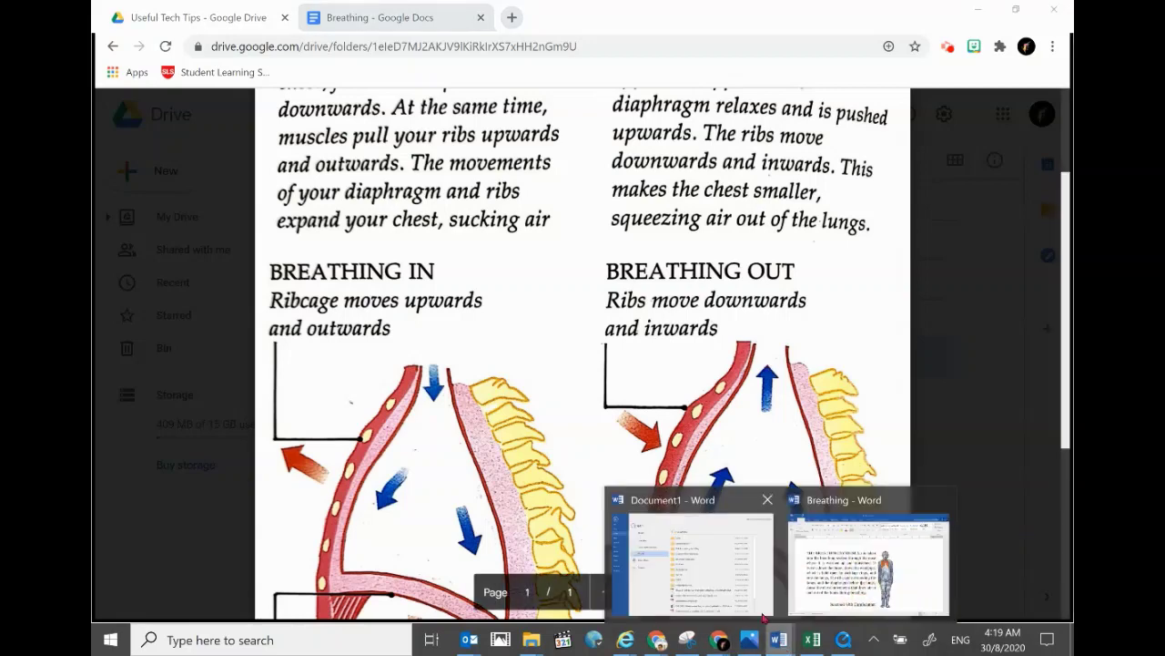
click(692, 555)
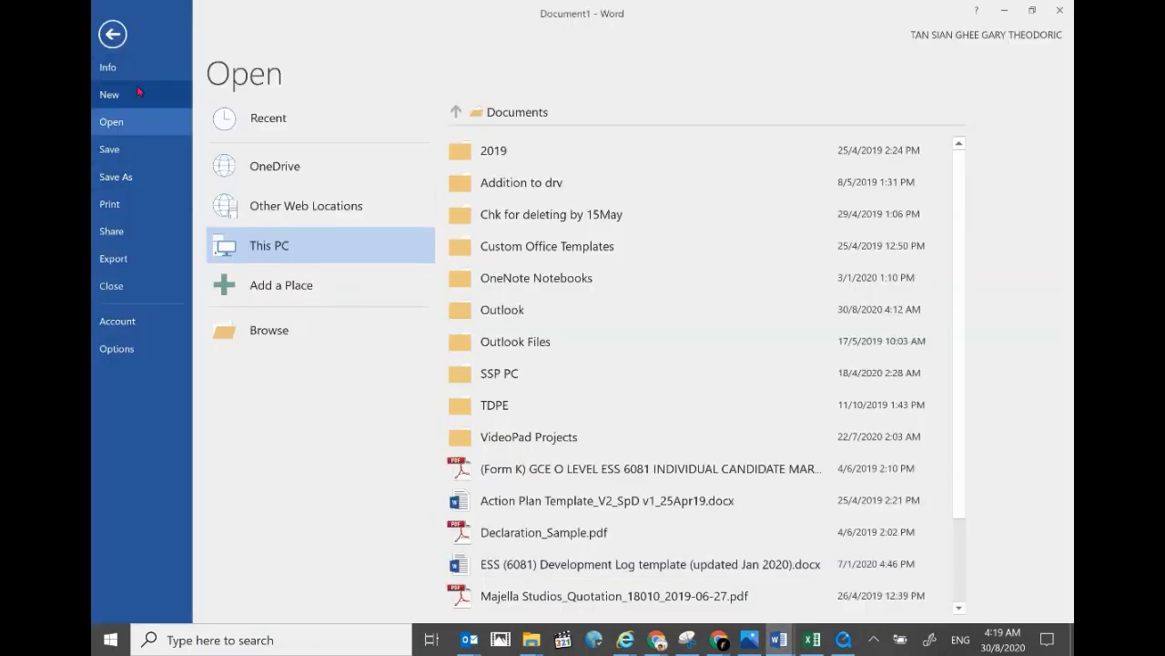
click(113, 35)
click(115, 41)
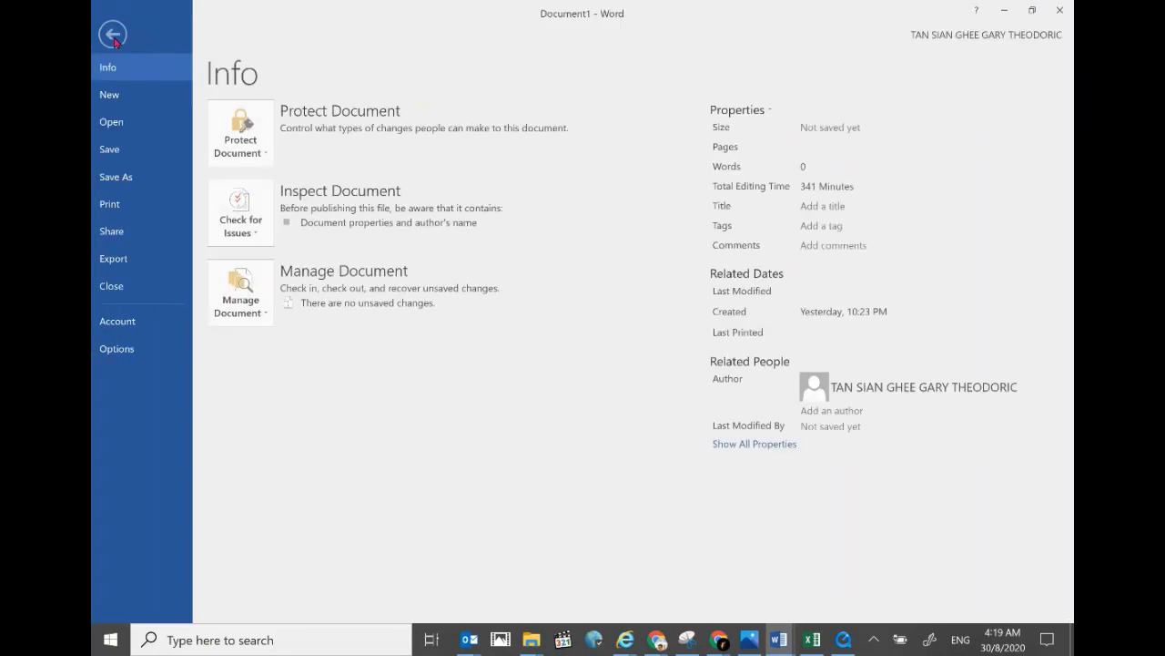
click(116, 123)
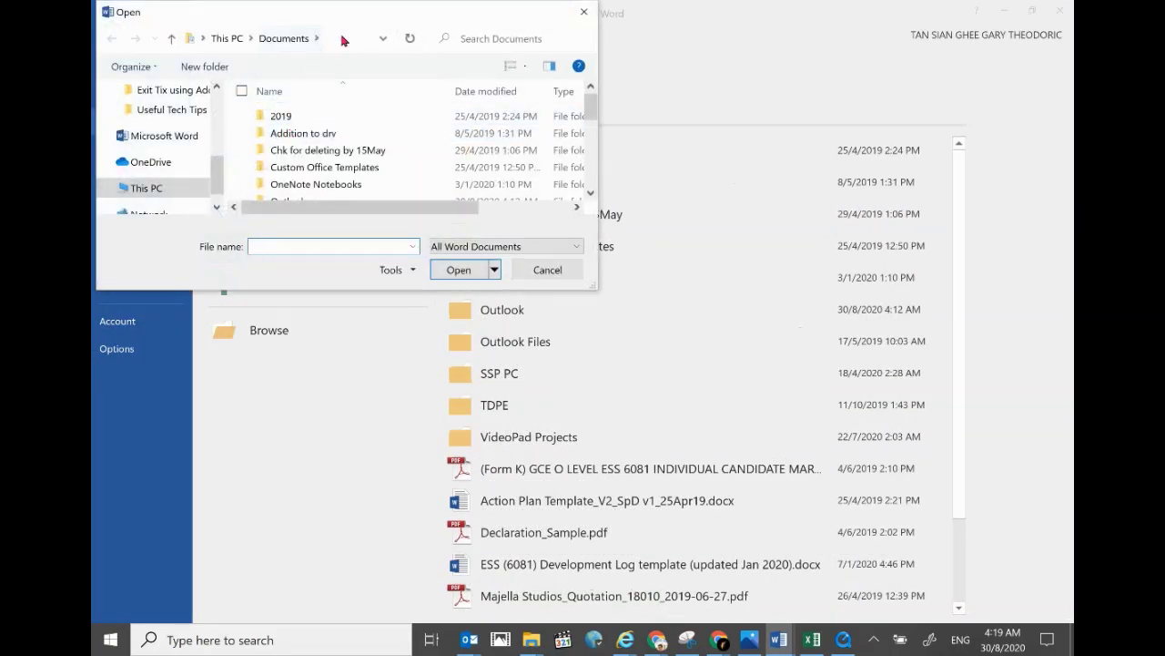
click(352, 36)
key(ctrl+v)
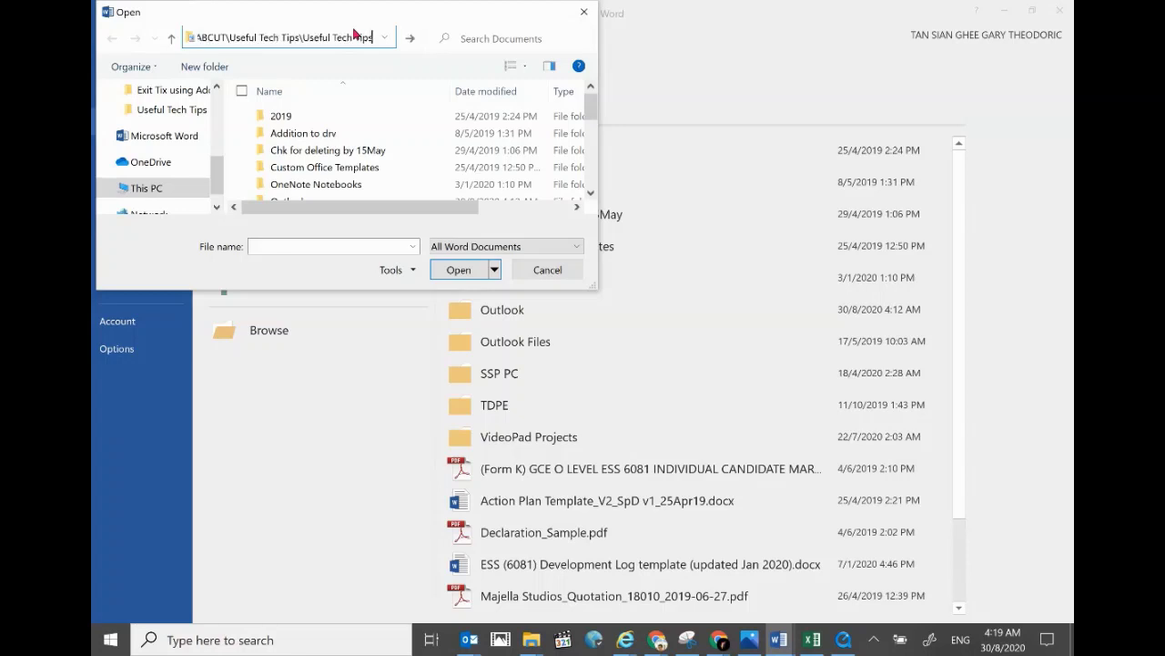
key(Return)
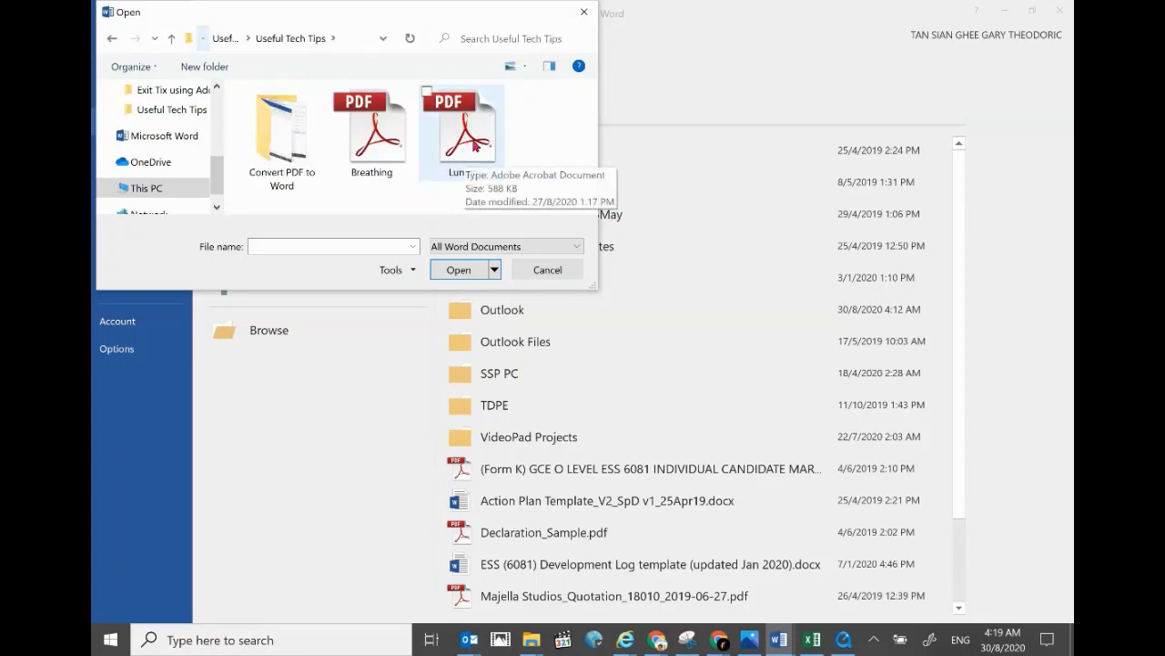
double_click(464, 127)
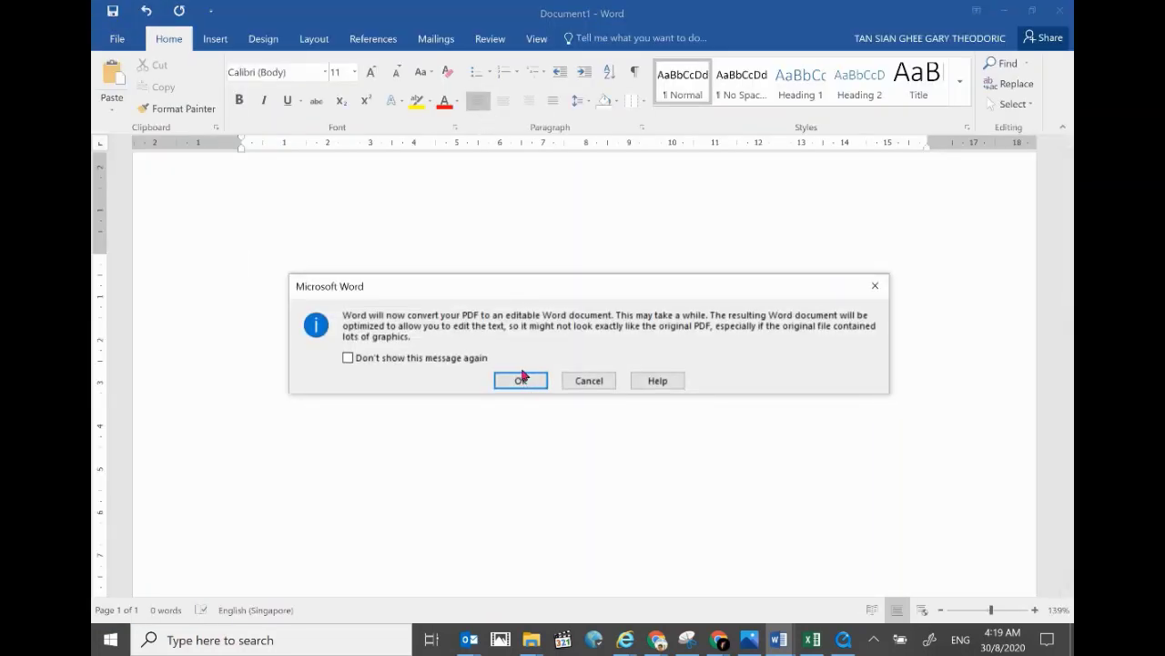
click(521, 377)
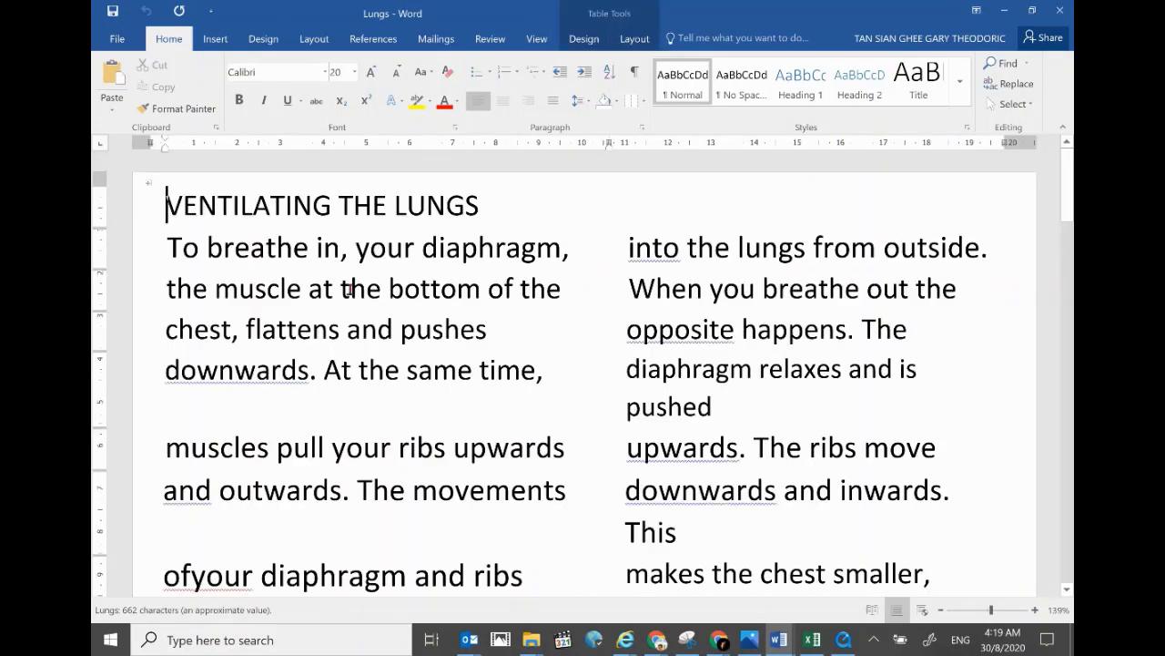
Scroll through the converted Lungs document to its diaphragm diagrams on page two
scroll(828, 269, down, 4)
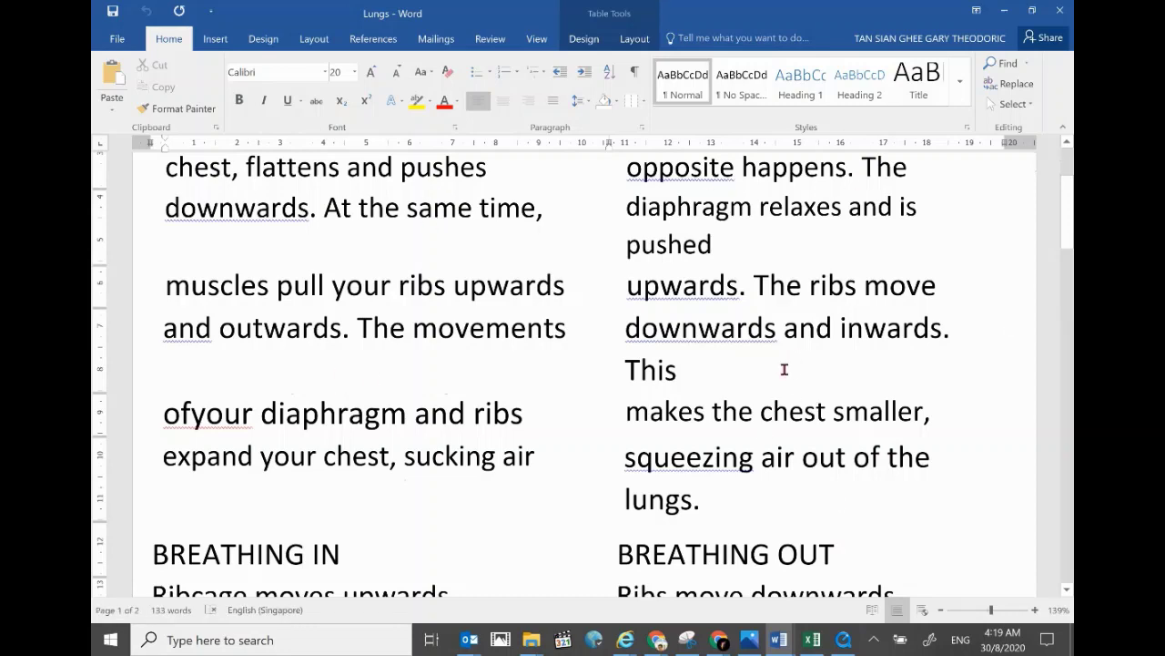
scroll(783, 370, down, 15)
scroll(801, 356, down, 12)
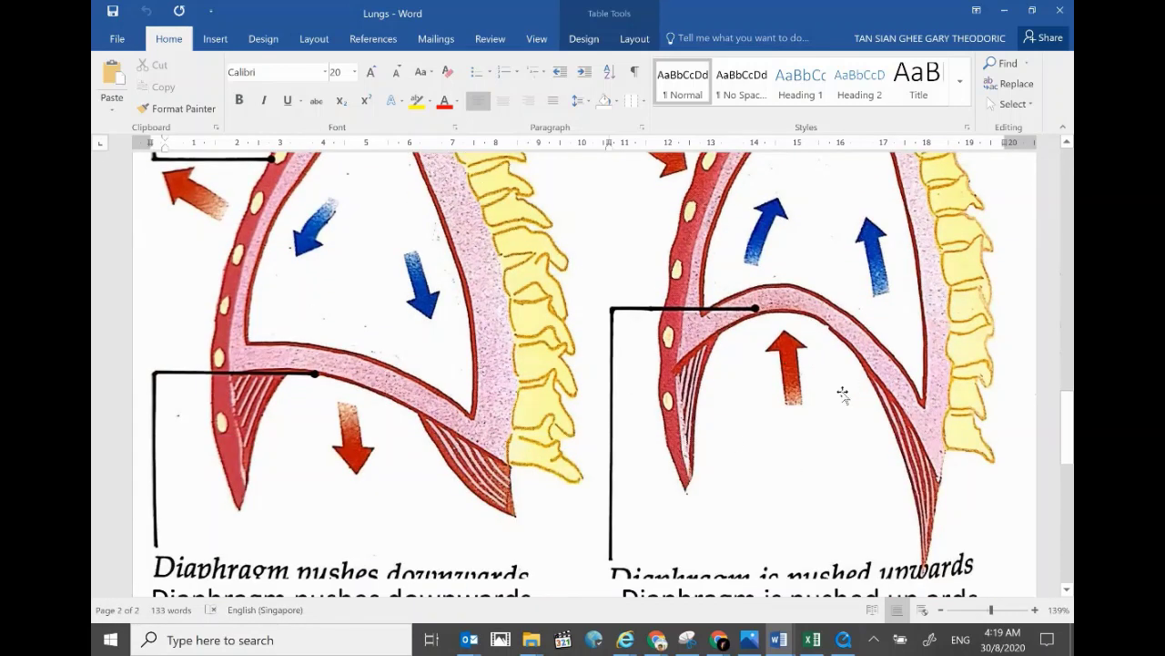
mouse_move(724, 645)
click(984, 562)
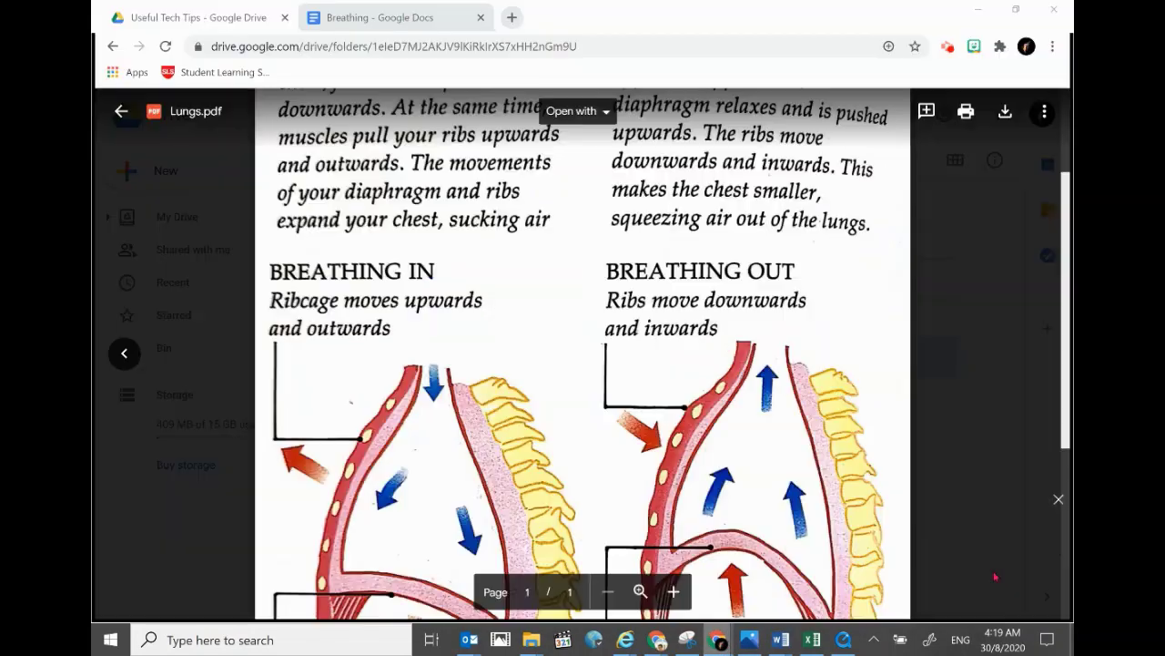
scroll(801, 360, down, 3)
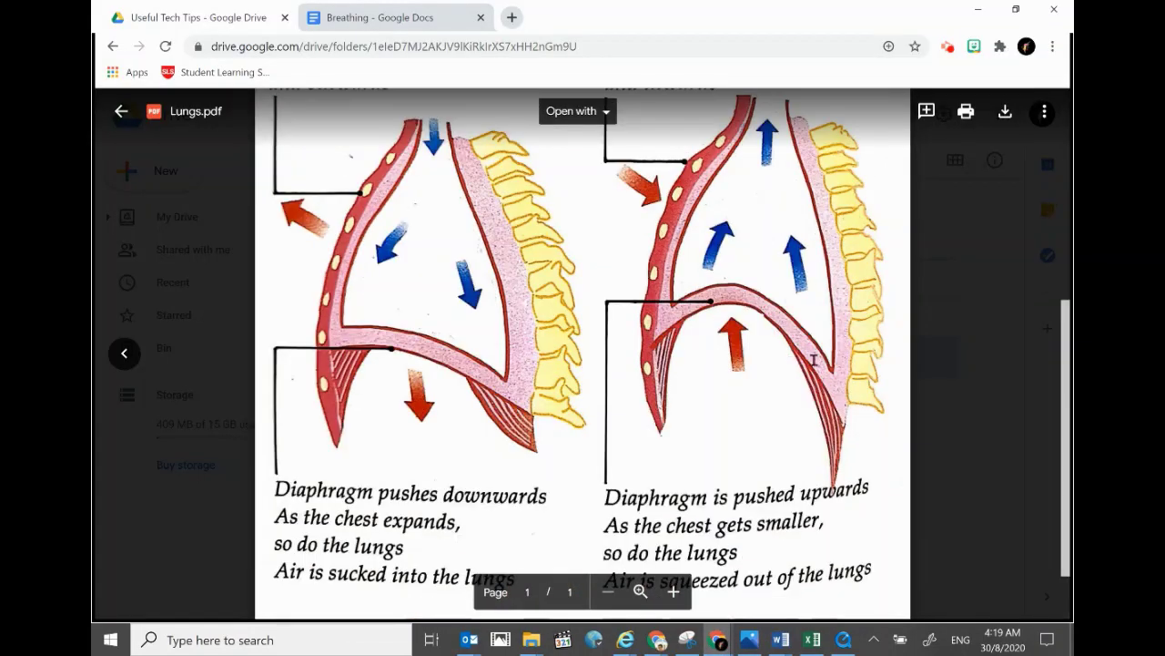
scroll(815, 360, down, 2)
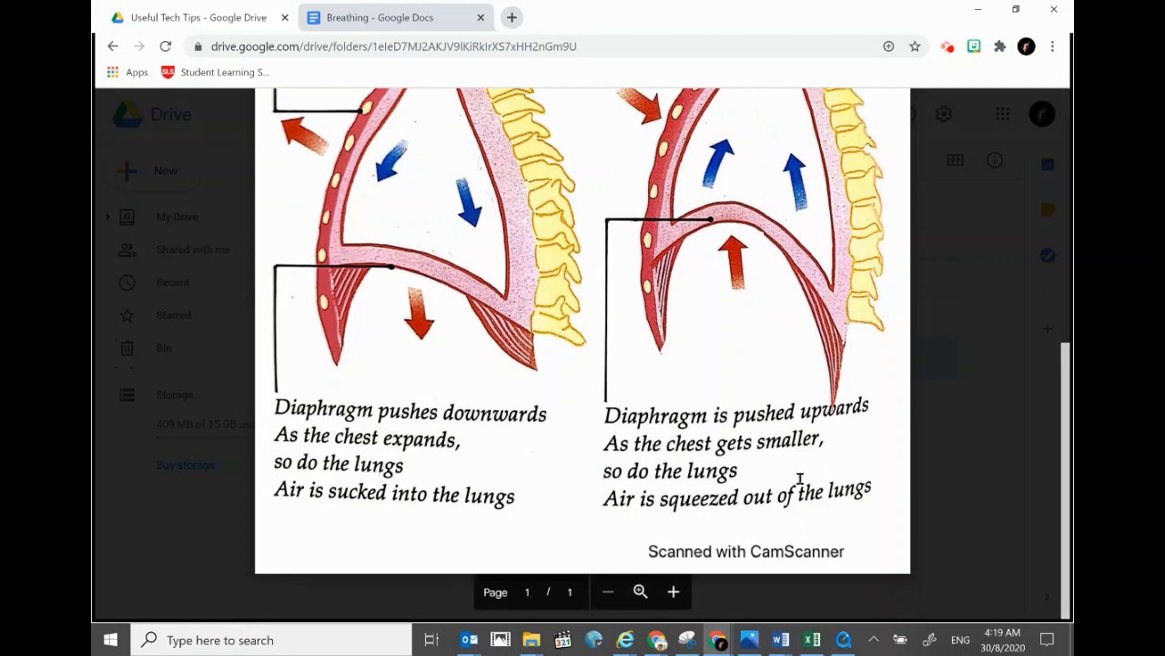
mouse_move(780, 640)
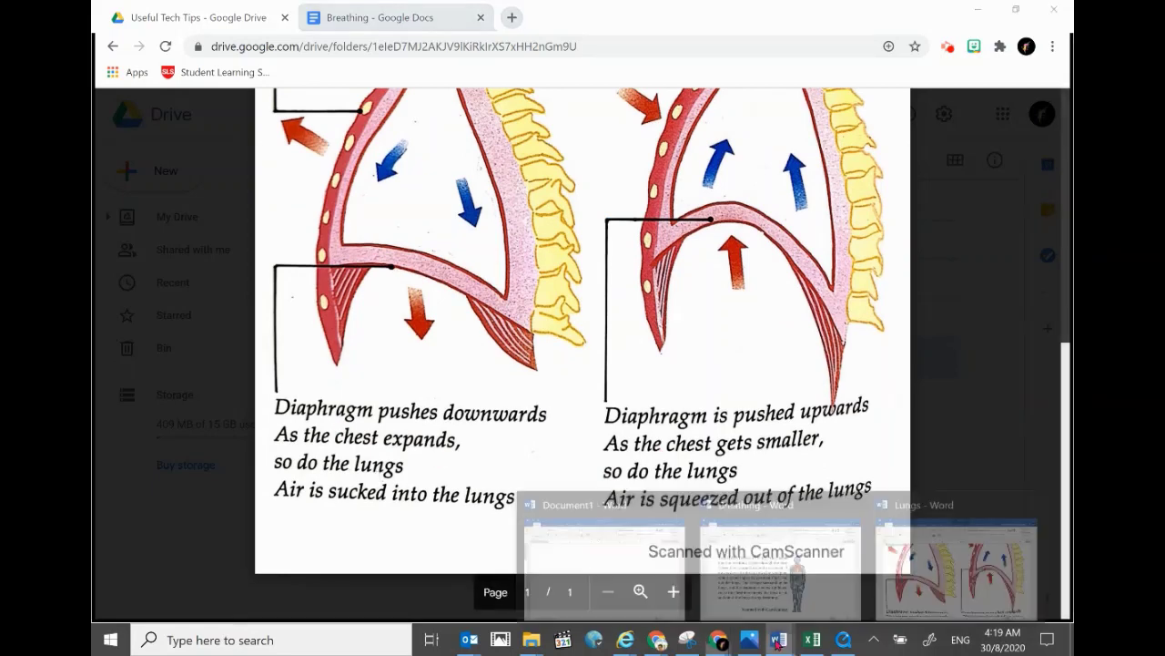
click(933, 592)
scroll(747, 414, down, 5)
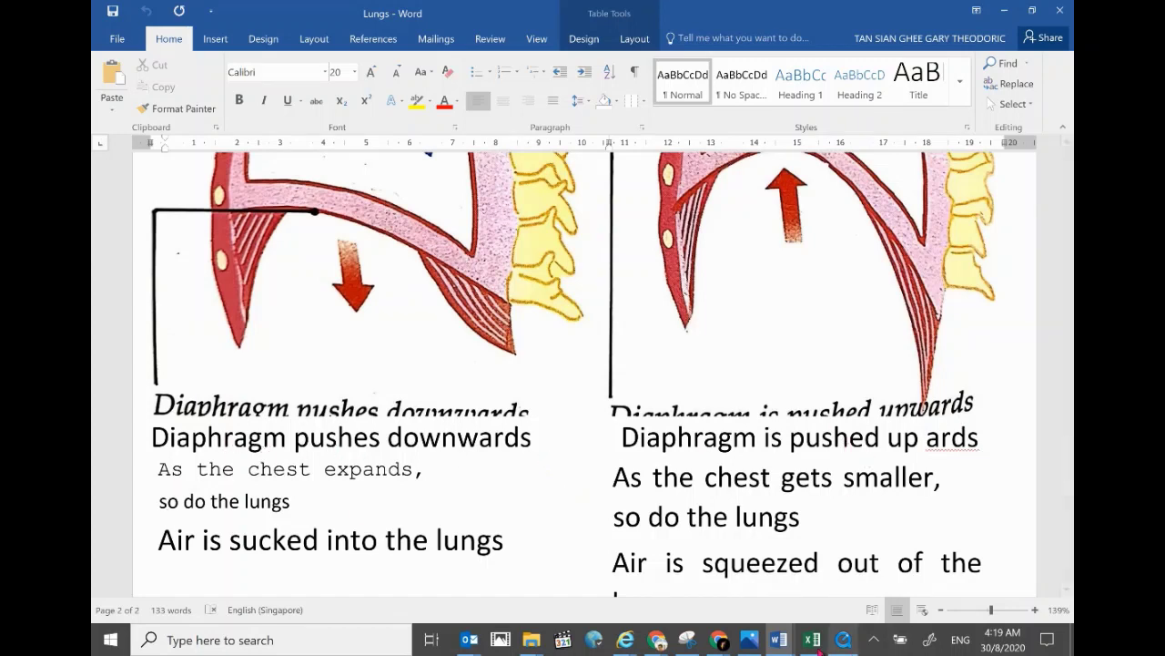
scroll(846, 494, down, 3)
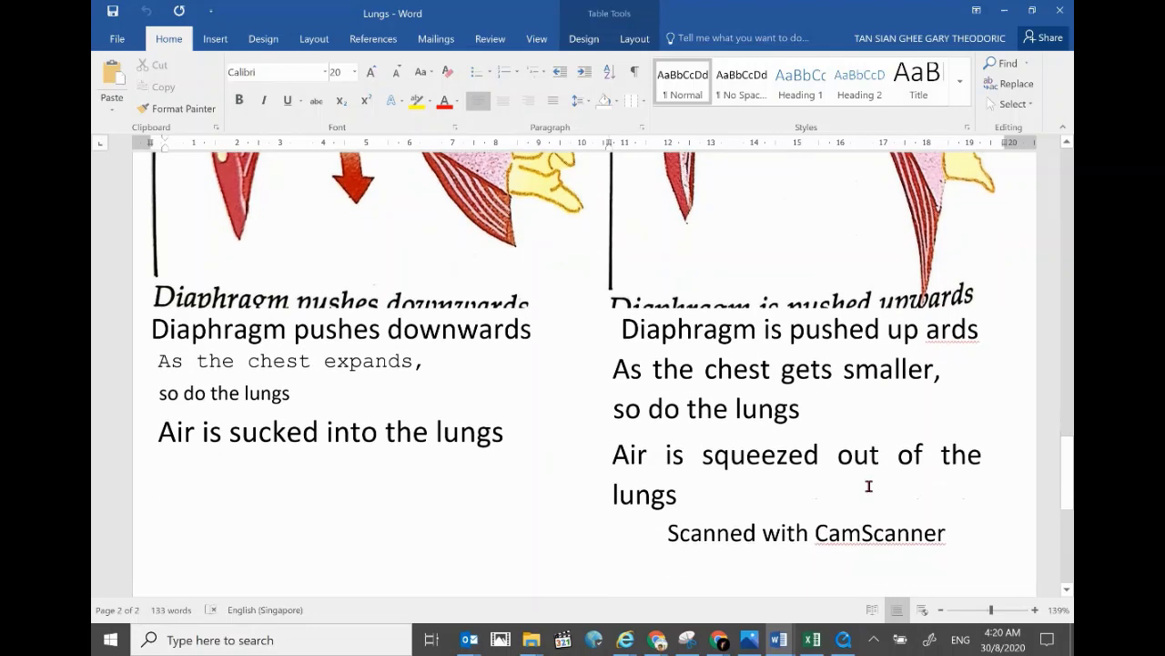
scroll(869, 486, up, 10)
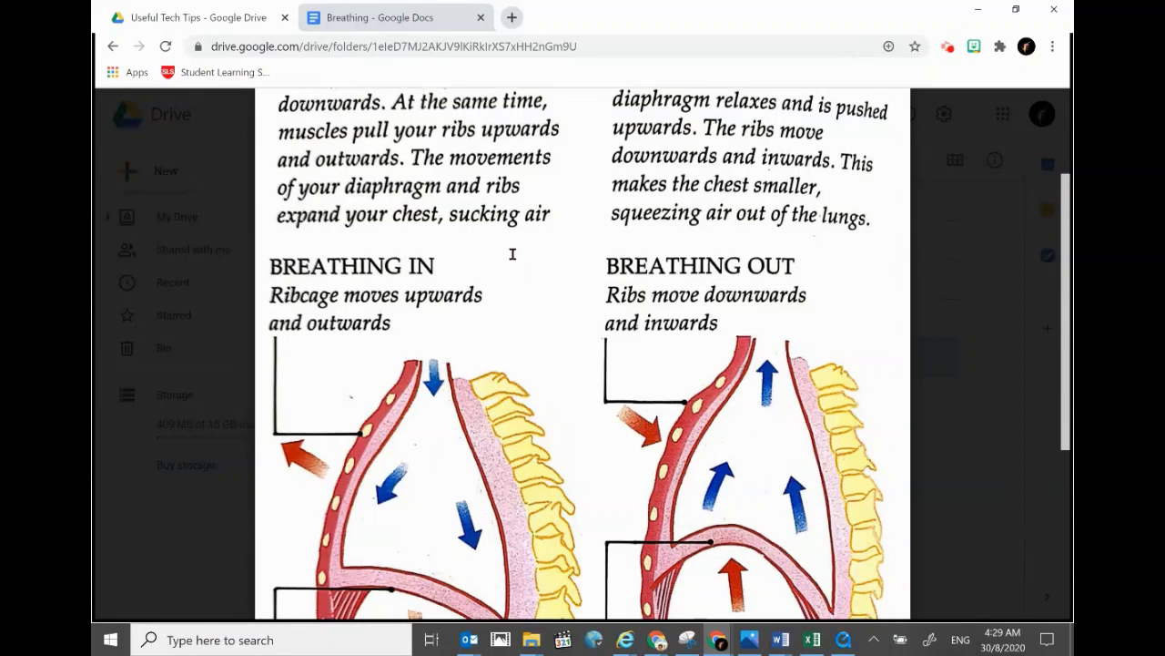
scroll(512, 252, down, 1)
scroll(512, 252, up, 4)
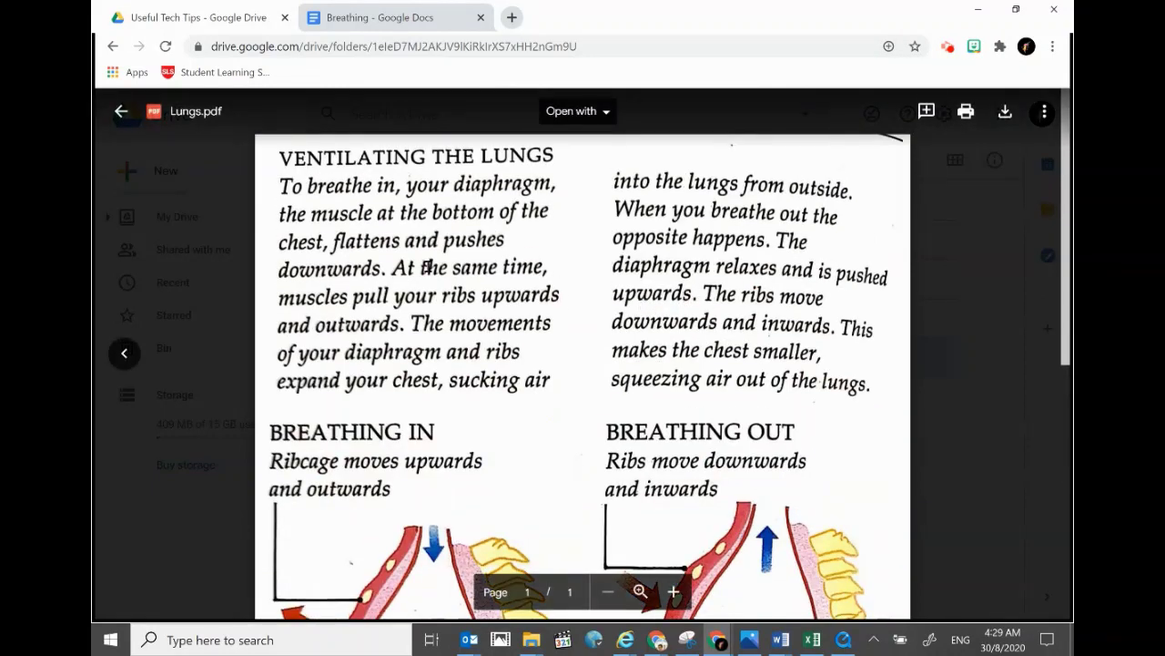
scroll(705, 350, down, 3)
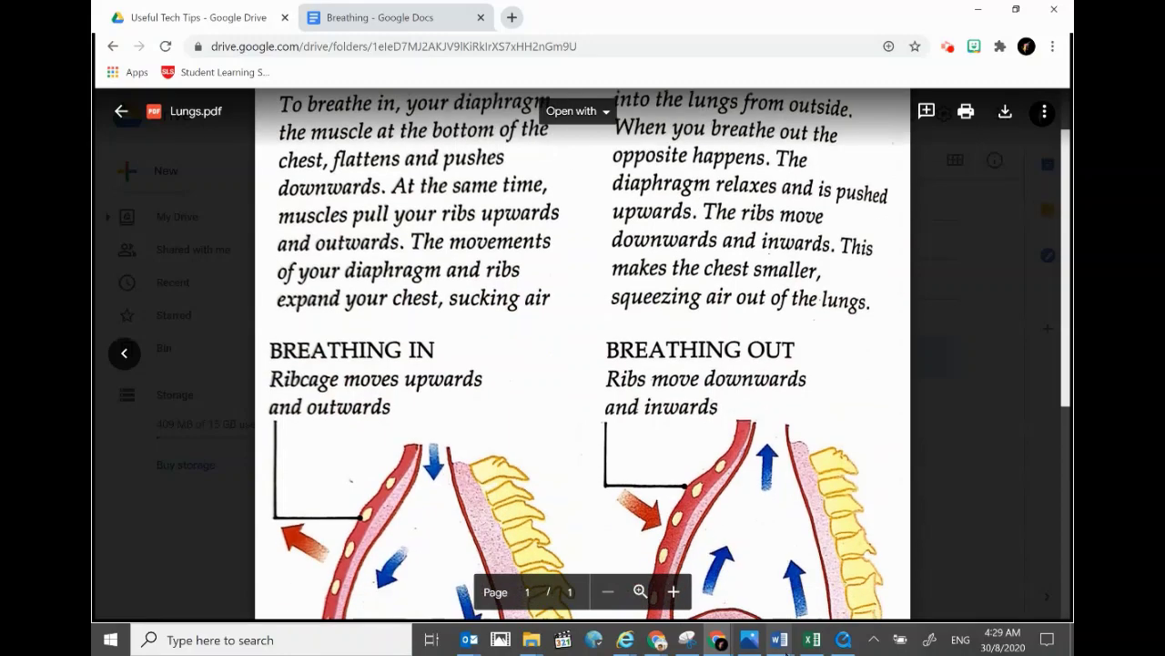
mouse_move(781, 639)
click(956, 555)
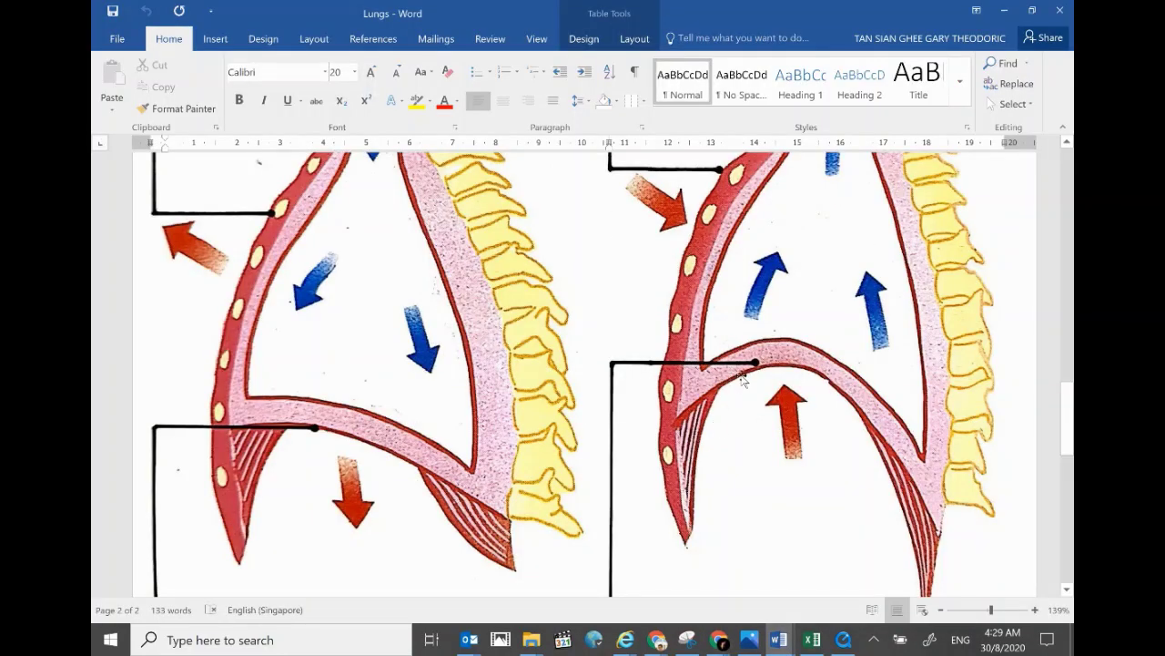